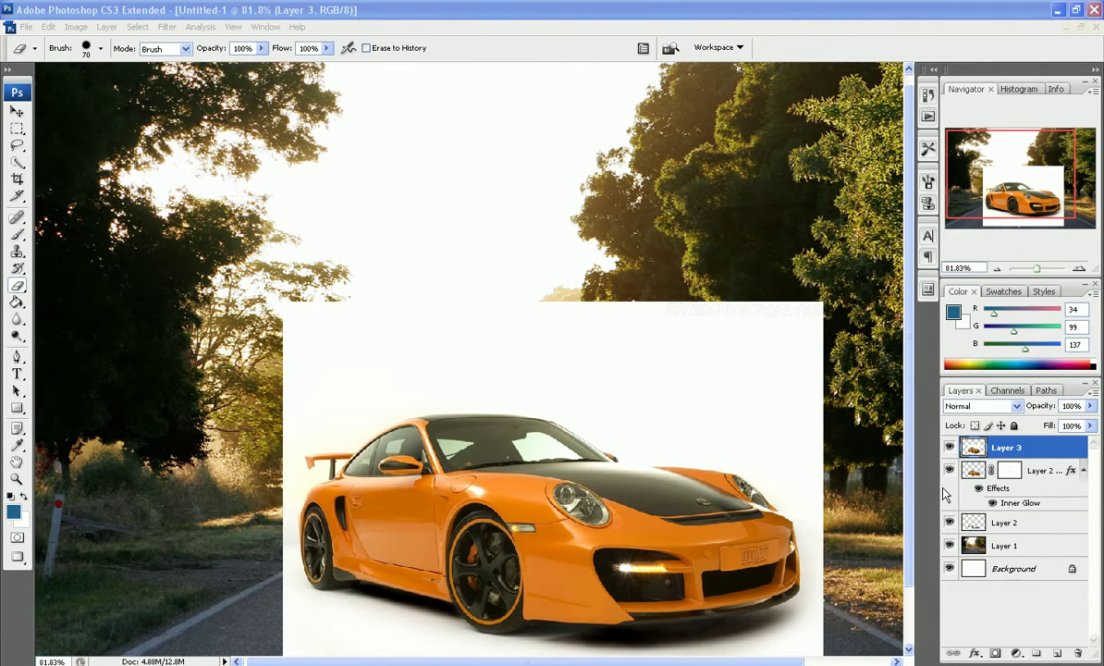
Hide and re-show Layer 3 to check the road photo beneath the car
click(949, 449)
click(949, 448)
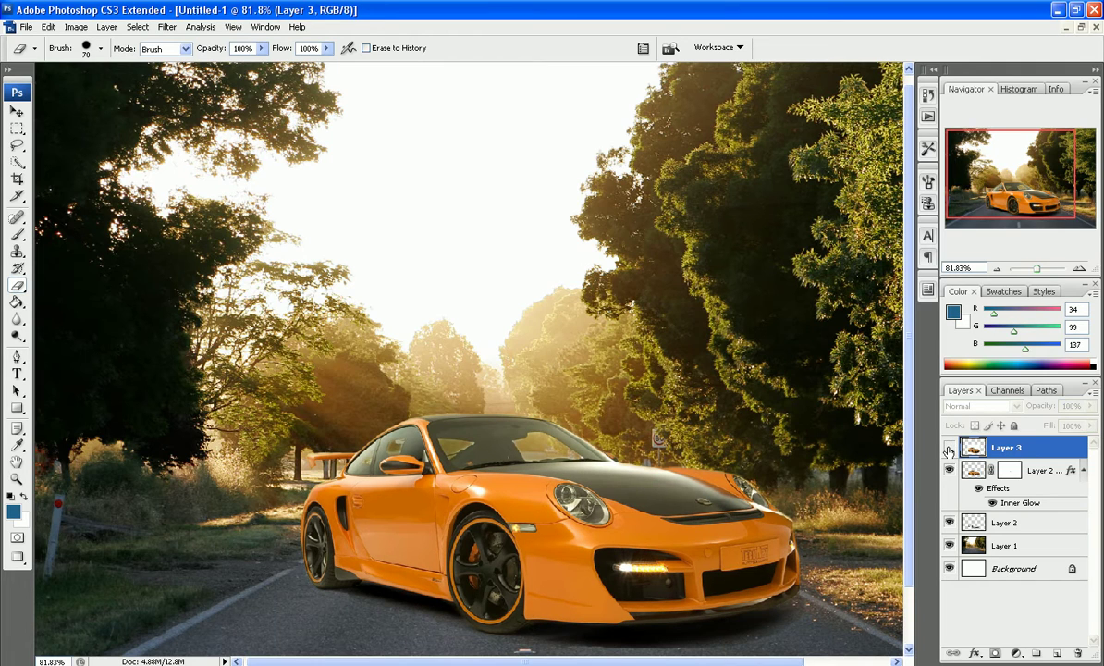
scroll(751, 459, down, 2)
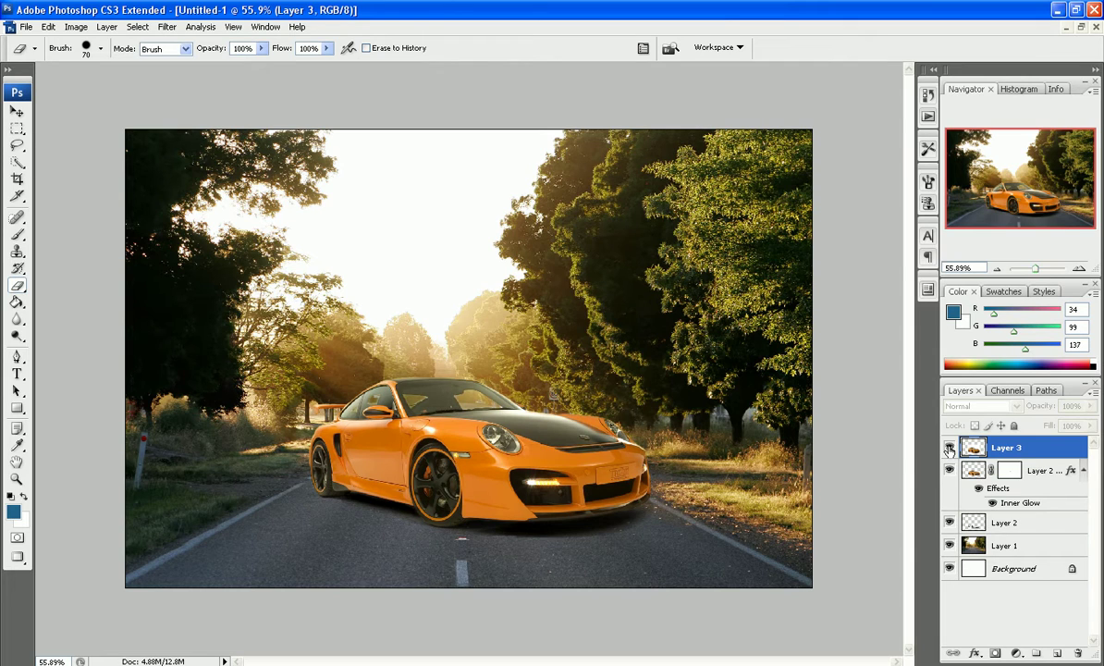
click(949, 448)
scroll(598, 378, up, 2)
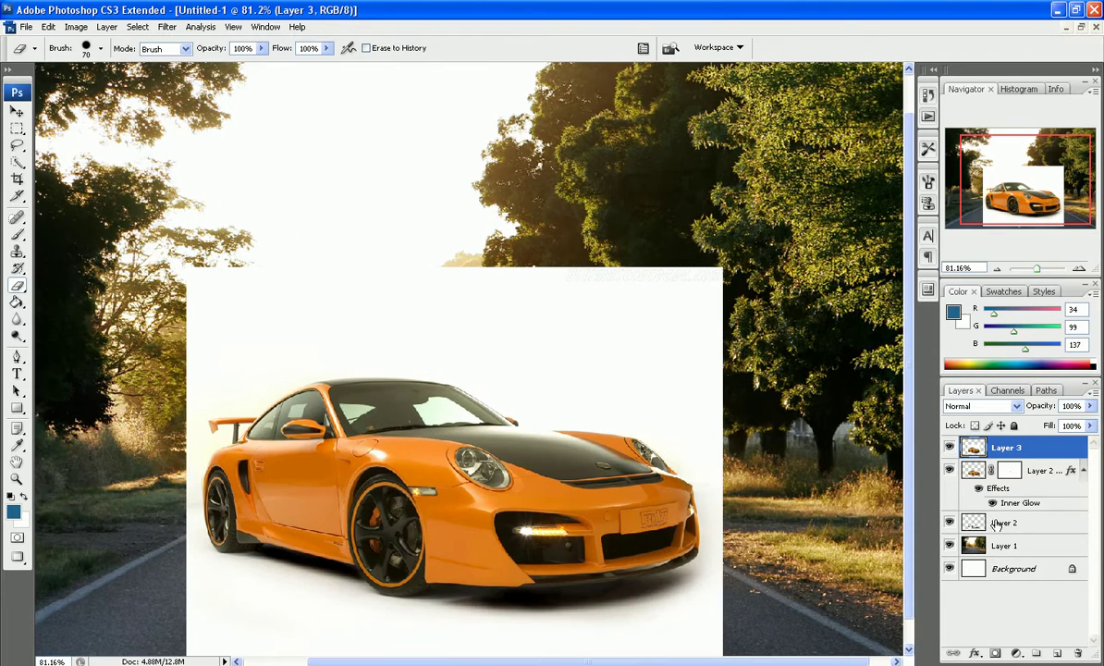
Hide Layer 2 copy and Layer 2, keeping Layer 3's car visible
click(949, 448)
click(949, 470)
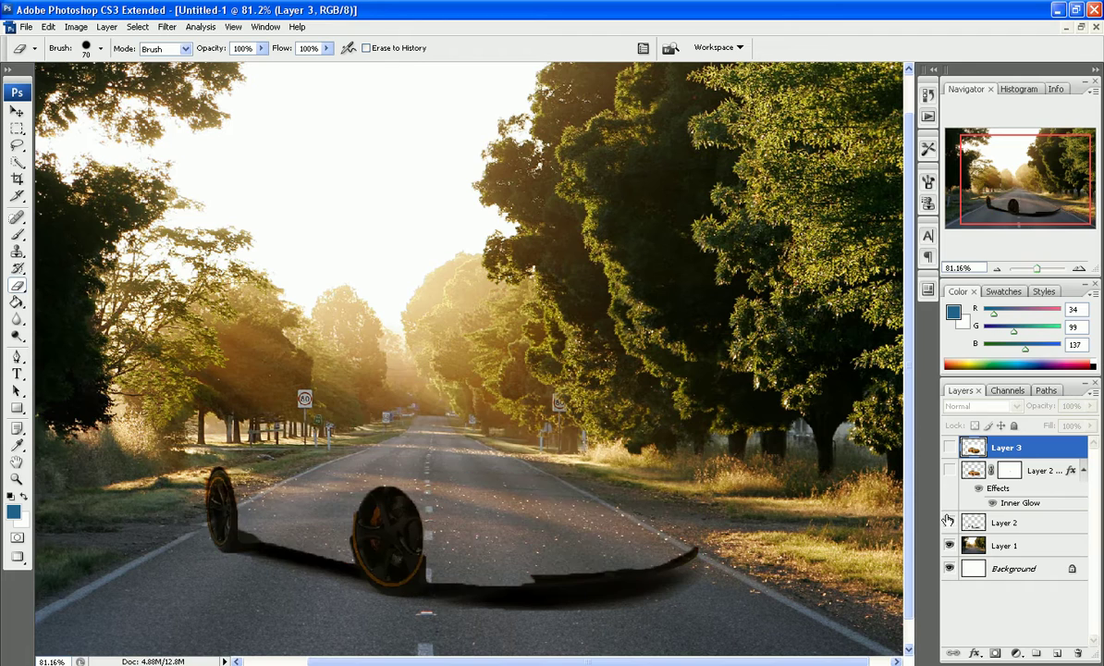
click(949, 523)
click(950, 449)
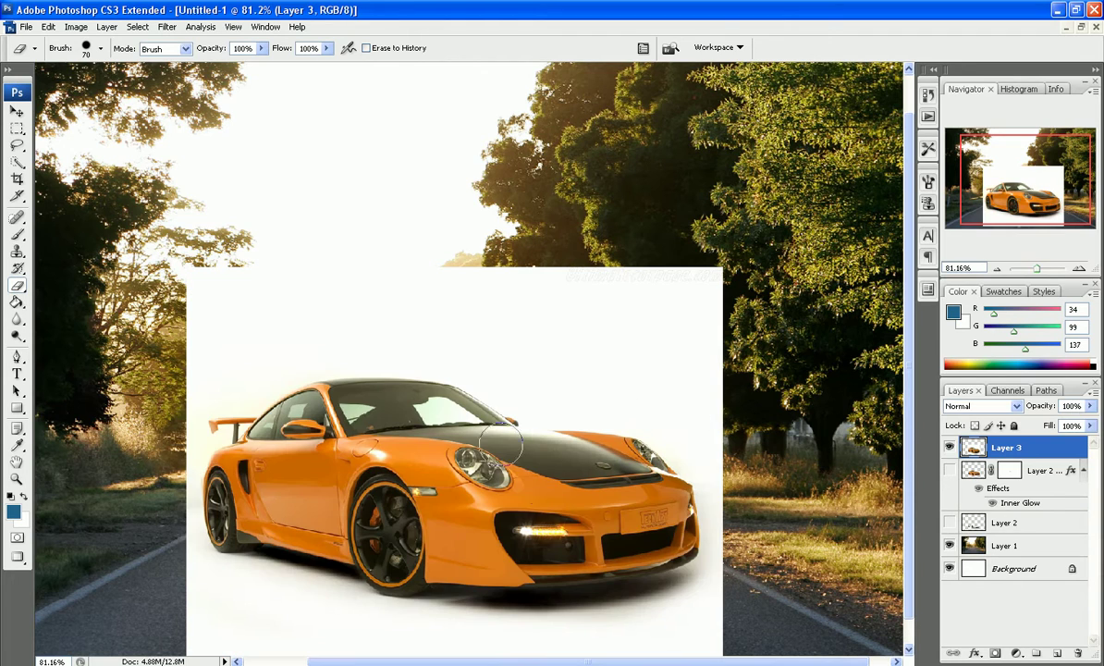
Toggle Layer 3 off and on while zooming to compare the car with the road
scroll(461, 400, down, 1)
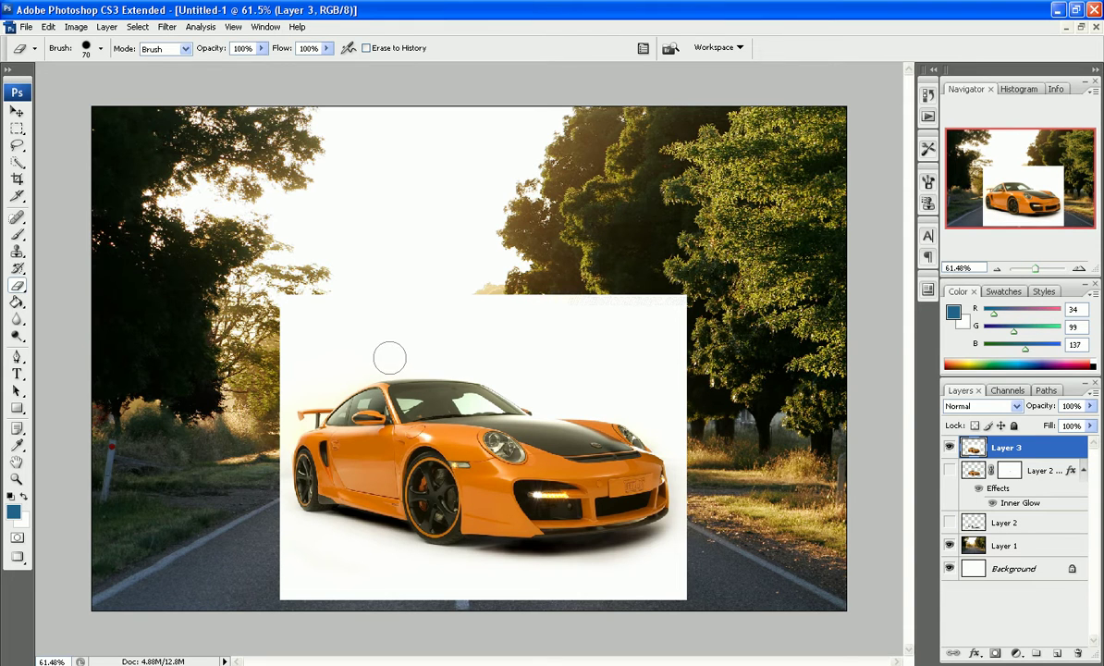
scroll(387, 356, up, 2)
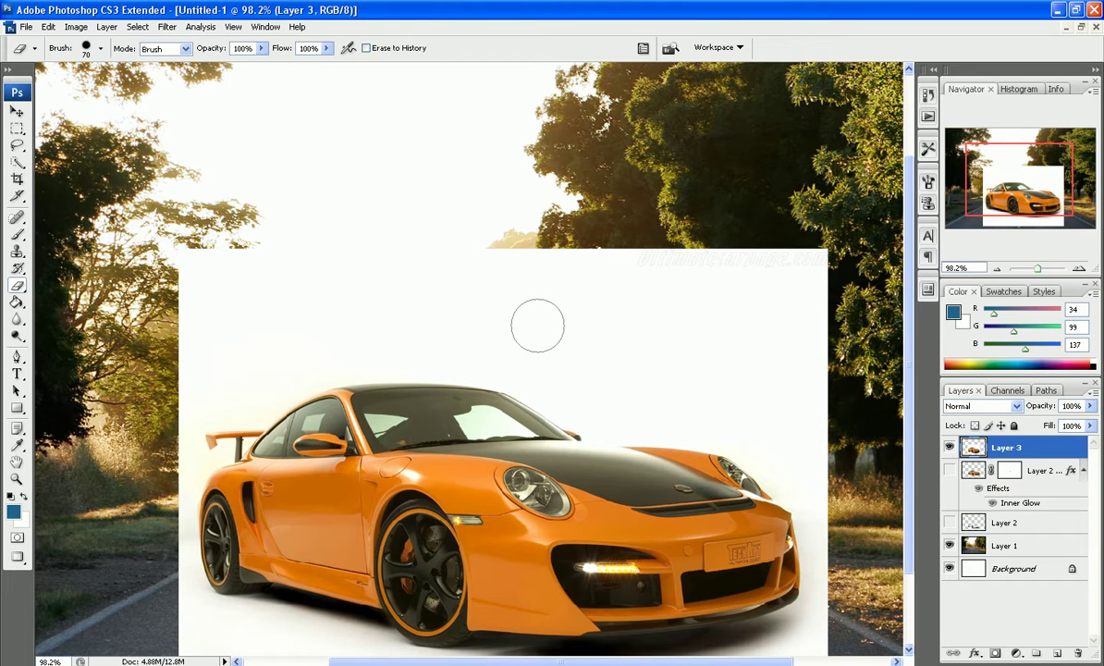
scroll(527, 321, down, 2)
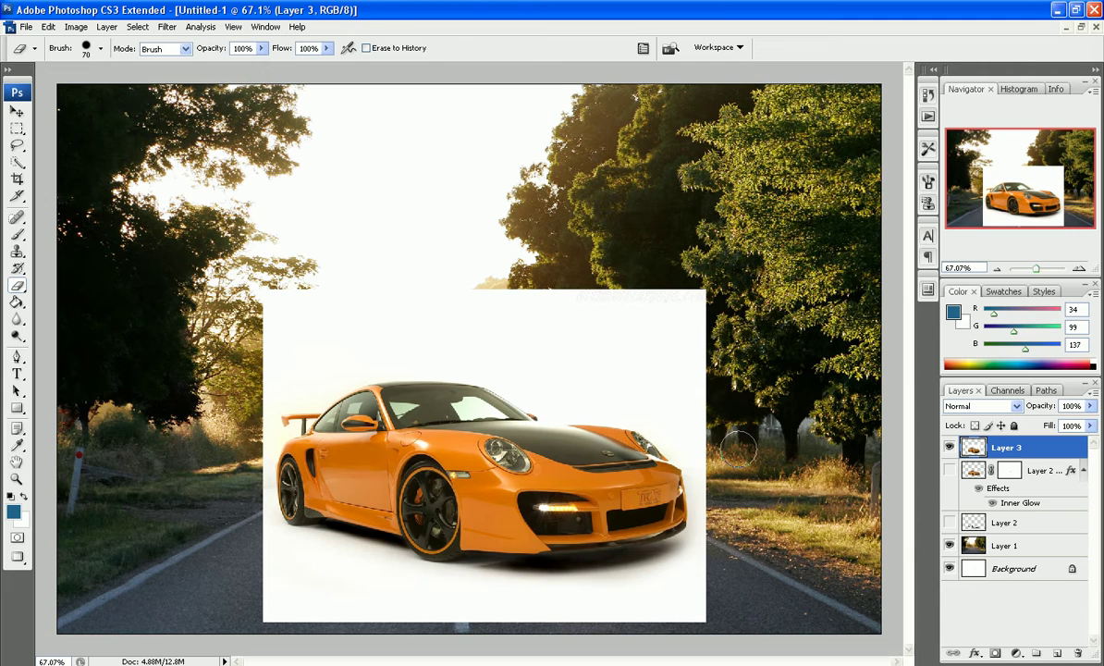
click(950, 448)
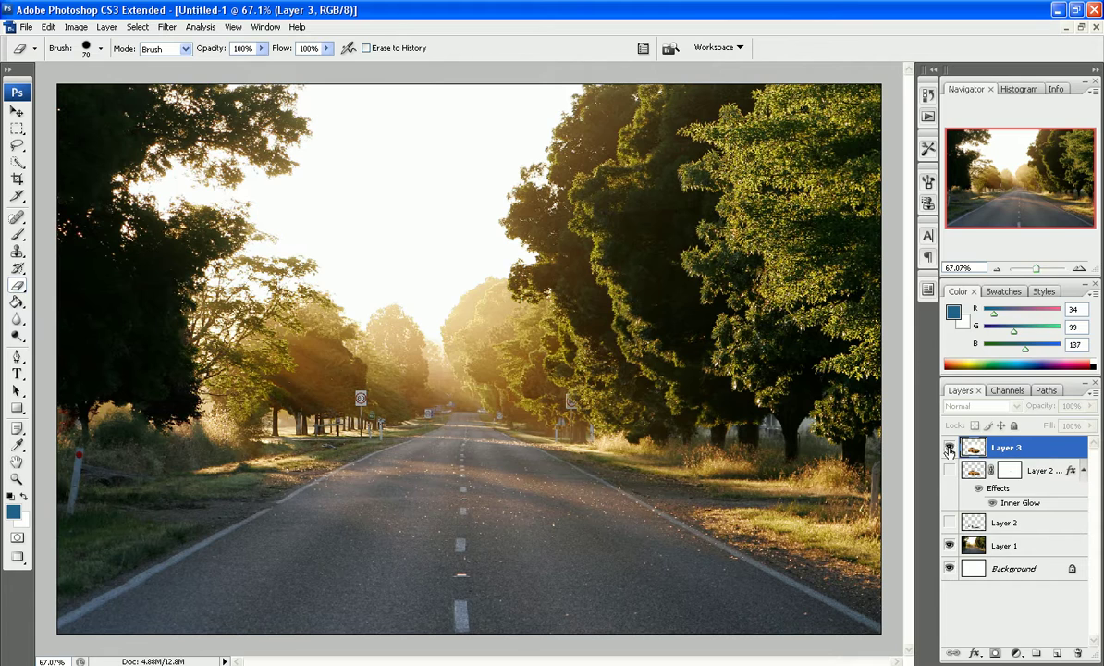
click(949, 449)
scroll(504, 404, up, 5)
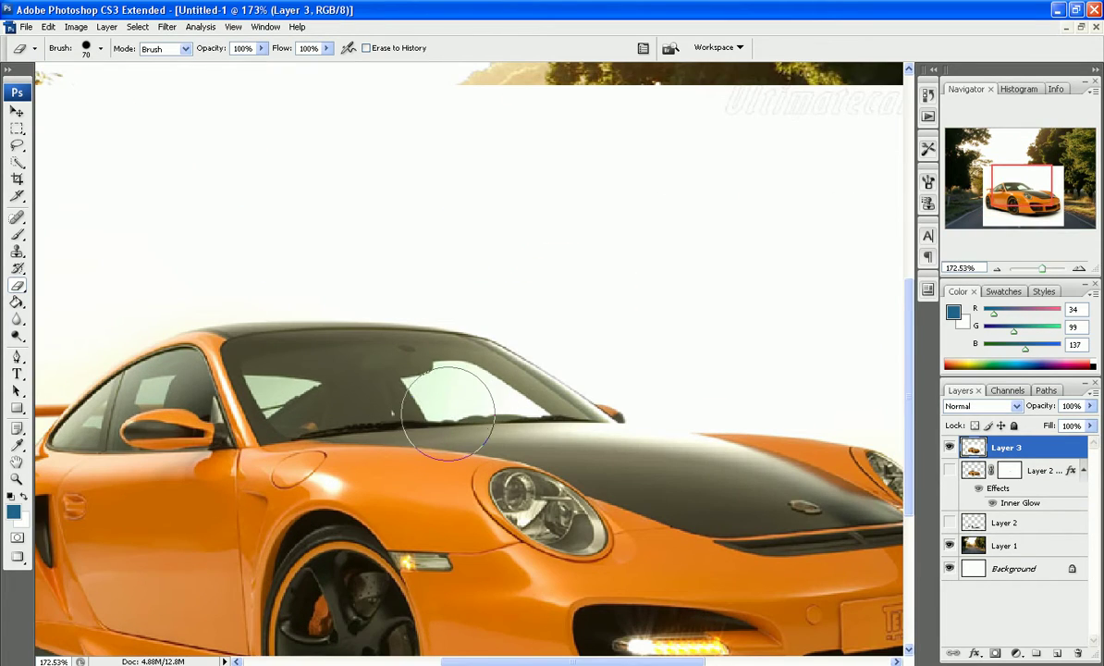
scroll(431, 384, up, 2)
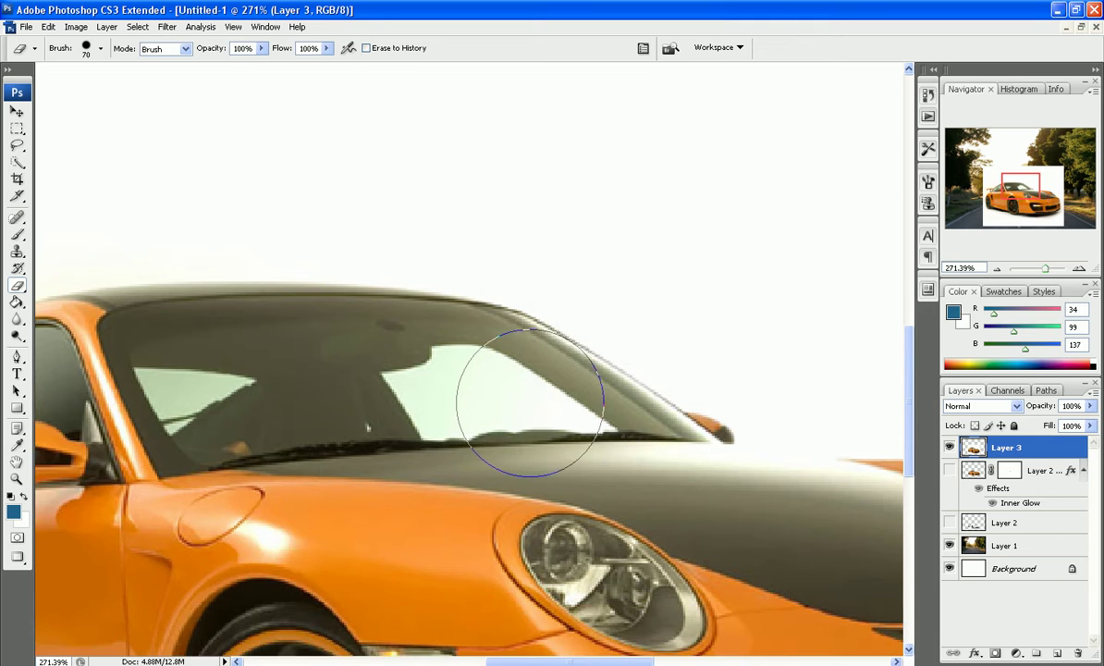
scroll(523, 406, down, 2)
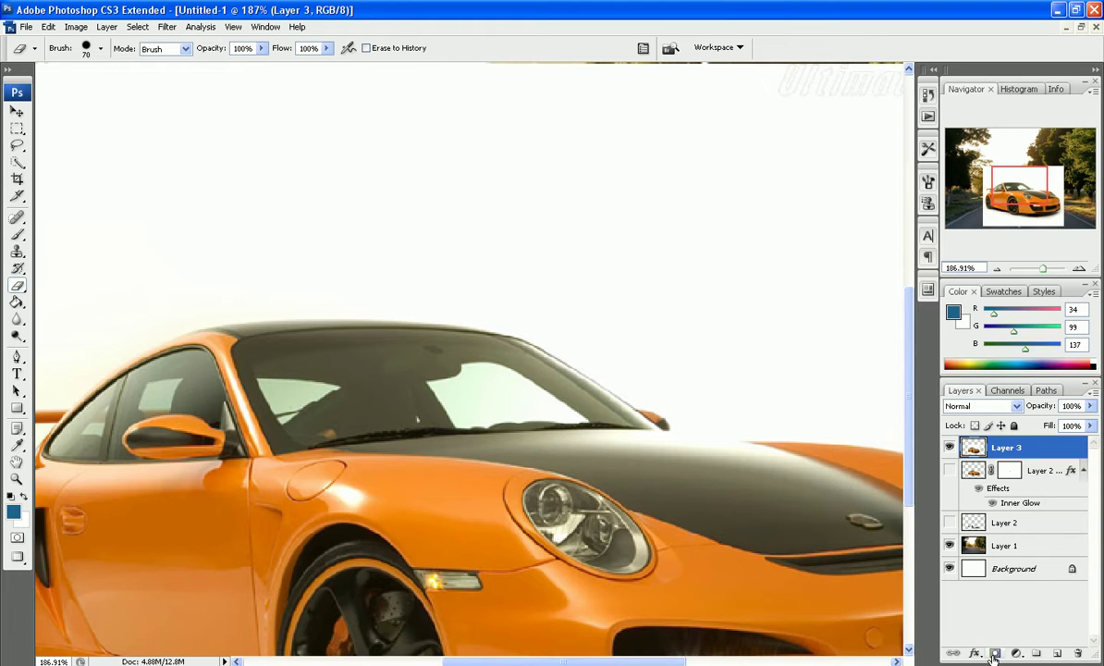
Add a layer mask to Layer 3 and paint black over the windshield glass
click(996, 653)
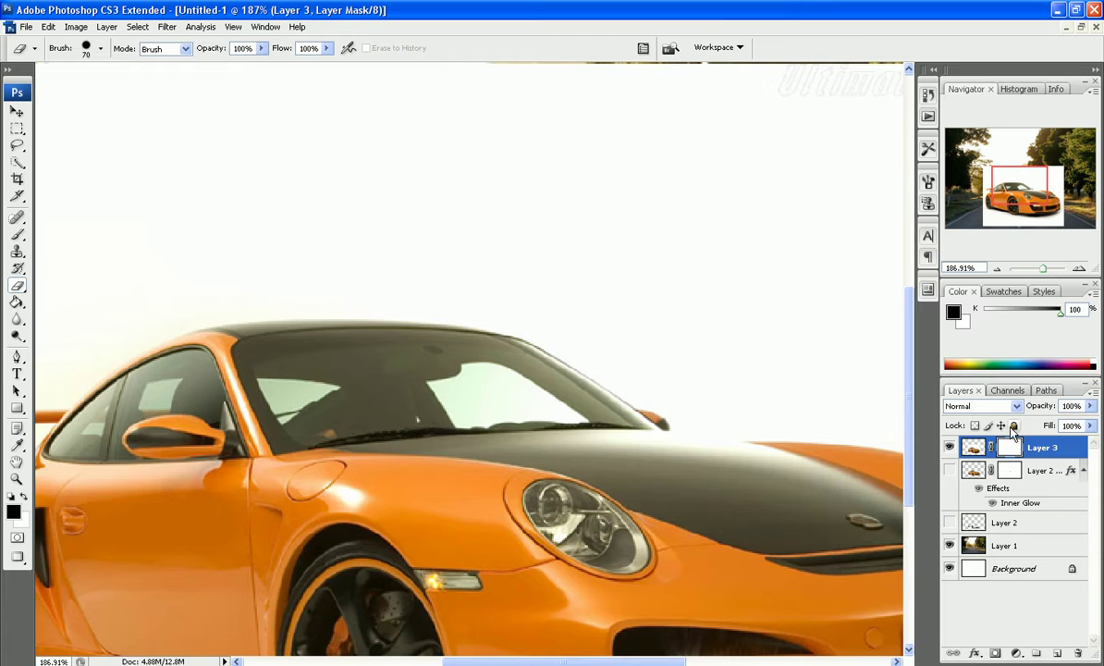
click(16, 234)
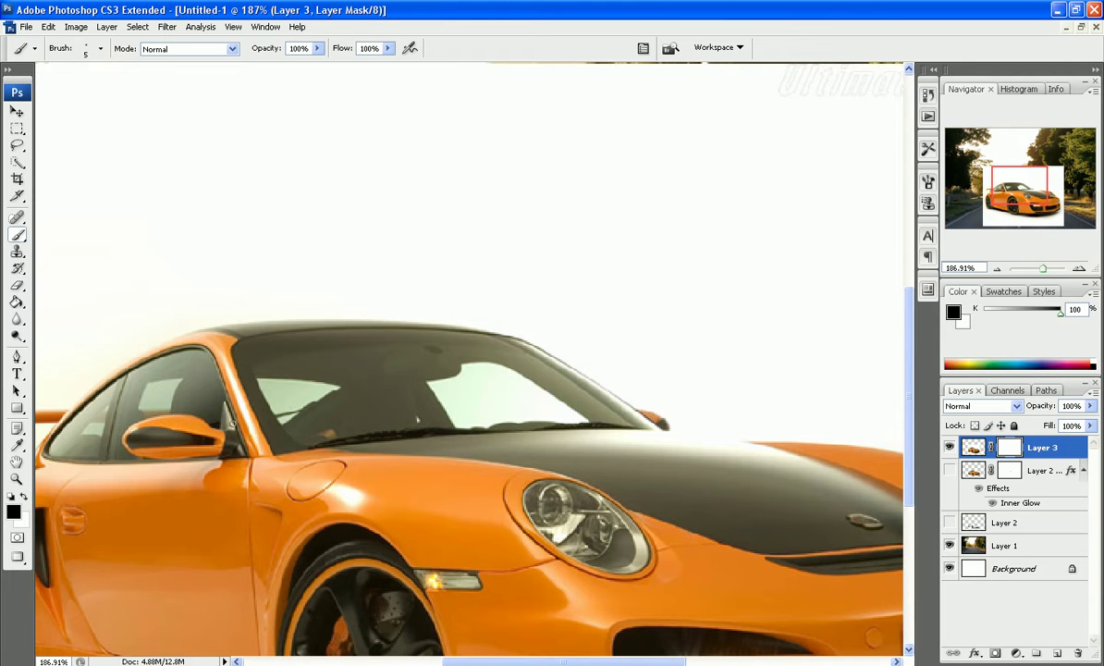
alt+scroll(461, 390, up, 2)
alt+scroll(511, 368, up, 1)
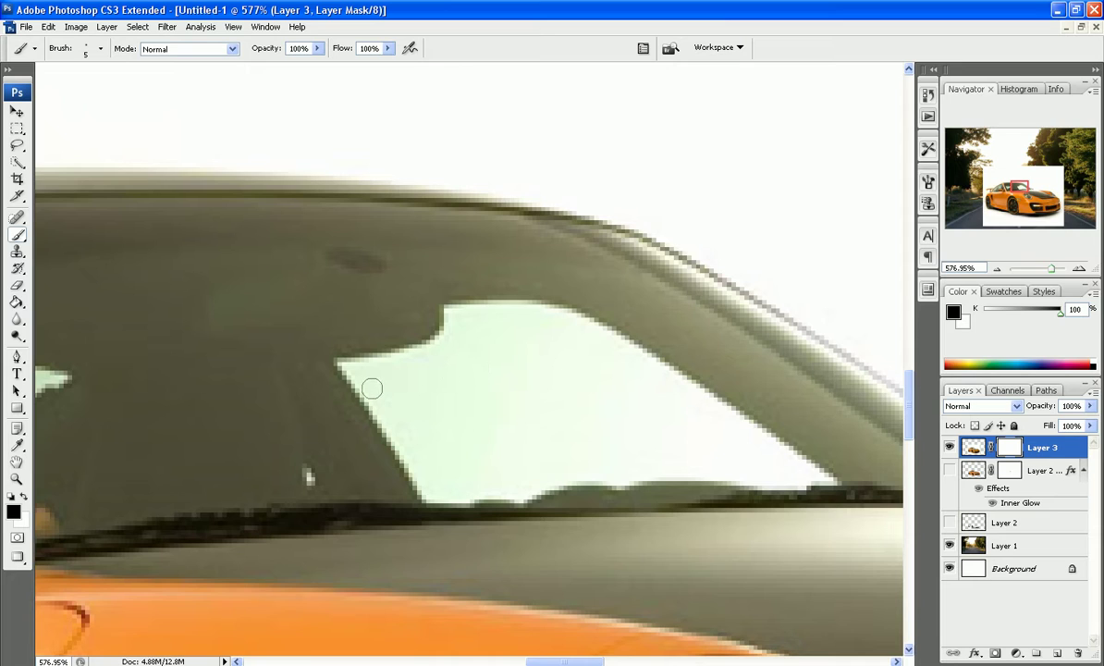
mouse_move(355, 372)
mouse_down()
mouse_move(387, 394)
mouse_move(342, 363)
mouse_move(397, 362)
mouse_move(432, 344)
mouse_move(362, 363)
mouse_move(436, 356)
mouse_move(446, 312)
mouse_move(532, 306)
mouse_up()
mouse_move(344, 362)
mouse_down()
mouse_move(381, 405)
mouse_move(347, 363)
mouse_move(430, 494)
mouse_move(522, 489)
mouse_move(572, 468)
mouse_move(622, 478)
mouse_move(581, 471)
mouse_move(504, 483)
mouse_move(615, 466)
mouse_move(825, 478)
mouse_move(682, 380)
mouse_move(544, 307)
mouse_move(453, 310)
mouse_move(445, 336)
mouse_move(370, 358)
mouse_move(441, 463)
mouse_move(375, 365)
mouse_move(457, 360)
mouse_move(384, 356)
mouse_move(407, 369)
mouse_move(467, 462)
mouse_move(560, 444)
mouse_move(698, 446)
mouse_move(682, 416)
mouse_move(578, 365)
mouse_move(471, 340)
mouse_move(523, 387)
mouse_move(464, 407)
mouse_move(486, 387)
mouse_up()
Resize the brush and mask the windshield's left corner, side window and small rear window
key(bracketright)
key(bracketright)
key(bracketright)
key(bracketright)
key(bracketright)
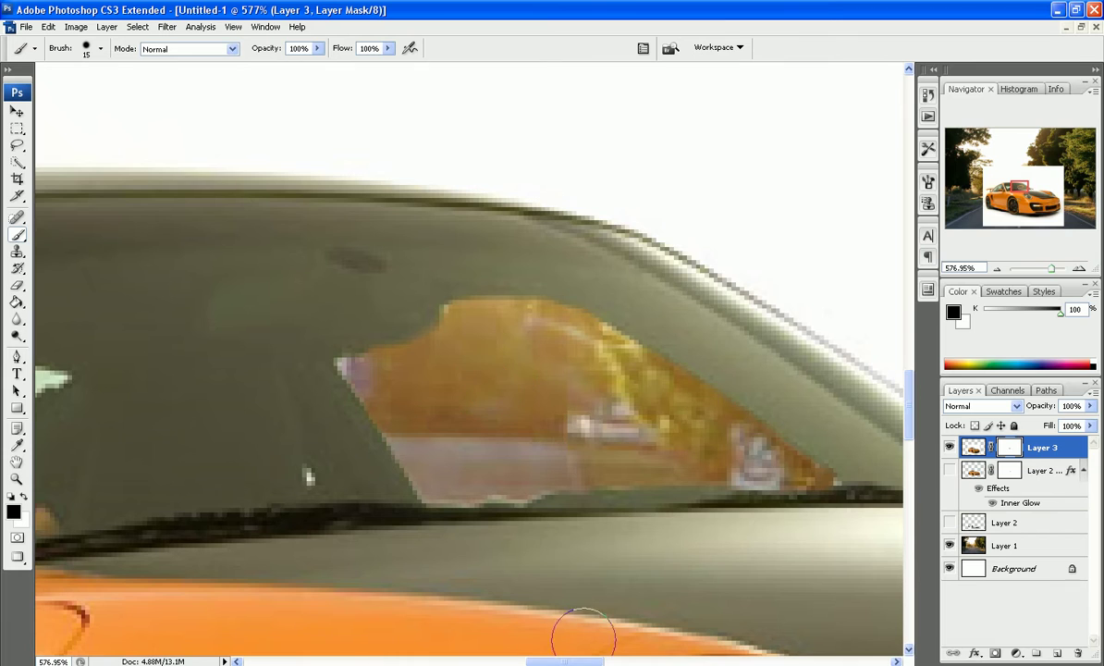
drag(569, 662, 516, 663)
key(bracketleft)
key(bracketleft)
key(bracketleft)
key(bracketleft)
key(bracketleft)
mouse_move(361, 362)
mouse_down()
mouse_move(388, 417)
mouse_move(354, 361)
mouse_move(485, 380)
mouse_move(585, 377)
mouse_move(379, 359)
mouse_move(404, 449)
mouse_move(543, 402)
mouse_move(399, 392)
mouse_move(448, 414)
mouse_move(417, 419)
mouse_move(447, 407)
mouse_move(471, 413)
mouse_move(446, 457)
mouse_move(453, 467)
mouse_move(407, 453)
mouse_up()
drag(514, 662, 476, 662)
mouse_move(463, 382)
mouse_down()
mouse_move(446, 425)
mouse_move(507, 429)
mouse_move(495, 389)
mouse_move(507, 344)
mouse_move(490, 363)
mouse_move(451, 362)
mouse_move(456, 400)
mouse_move(435, 388)
mouse_up()
mouse_move(306, 500)
mouse_down()
mouse_move(263, 509)
mouse_move(305, 490)
mouse_up()
scroll(256, 492, down, 9)
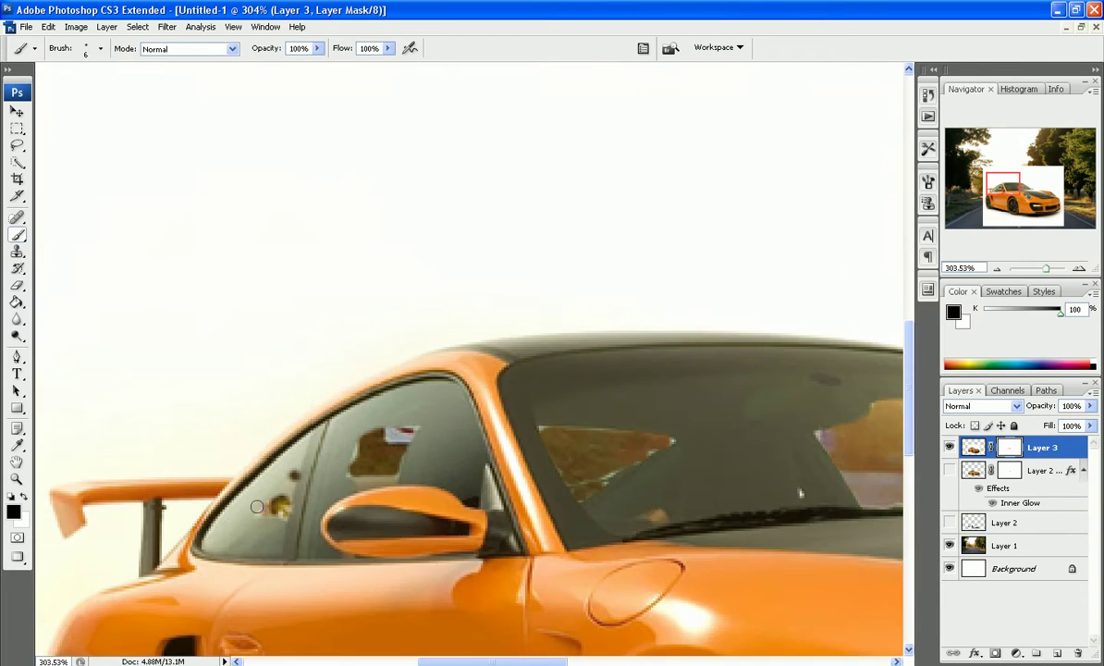
Apply Brightness/Contrast with brightness +100 to Layer 3's mask, turning it all white
scroll(469, 359, down, 2)
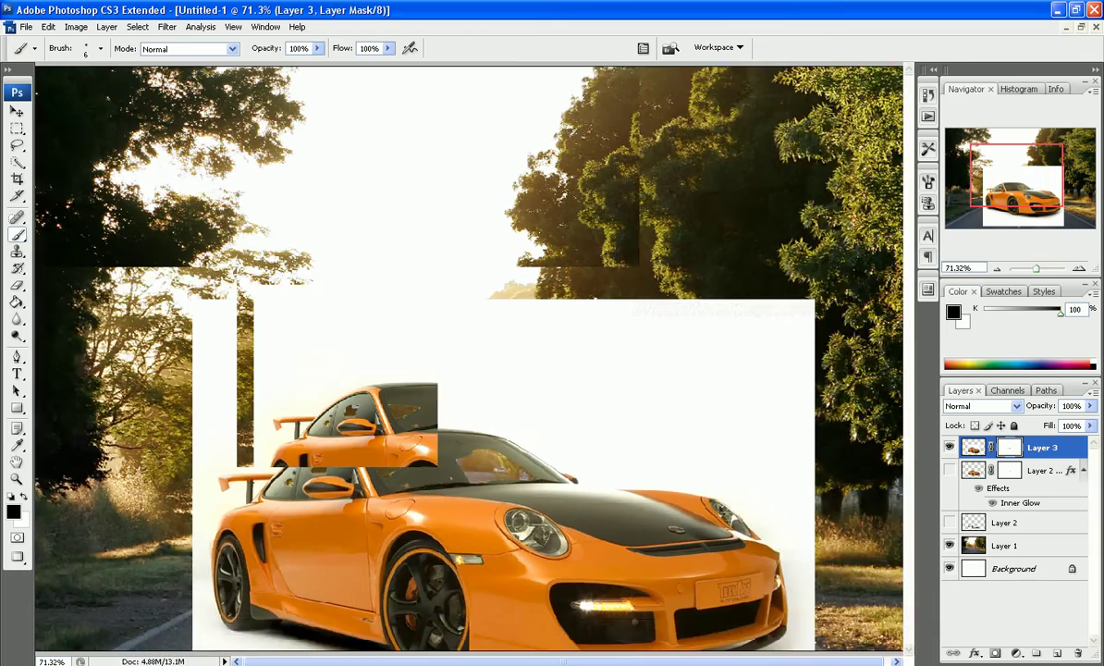
scroll(469, 359, up, 3)
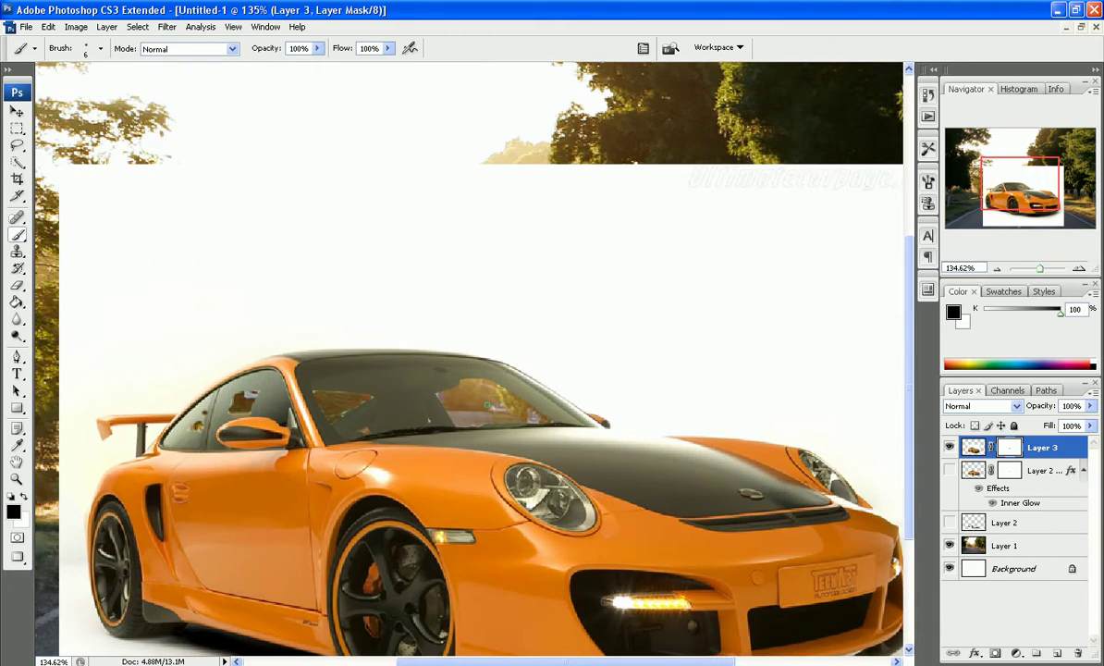
scroll(479, 404, up, 4)
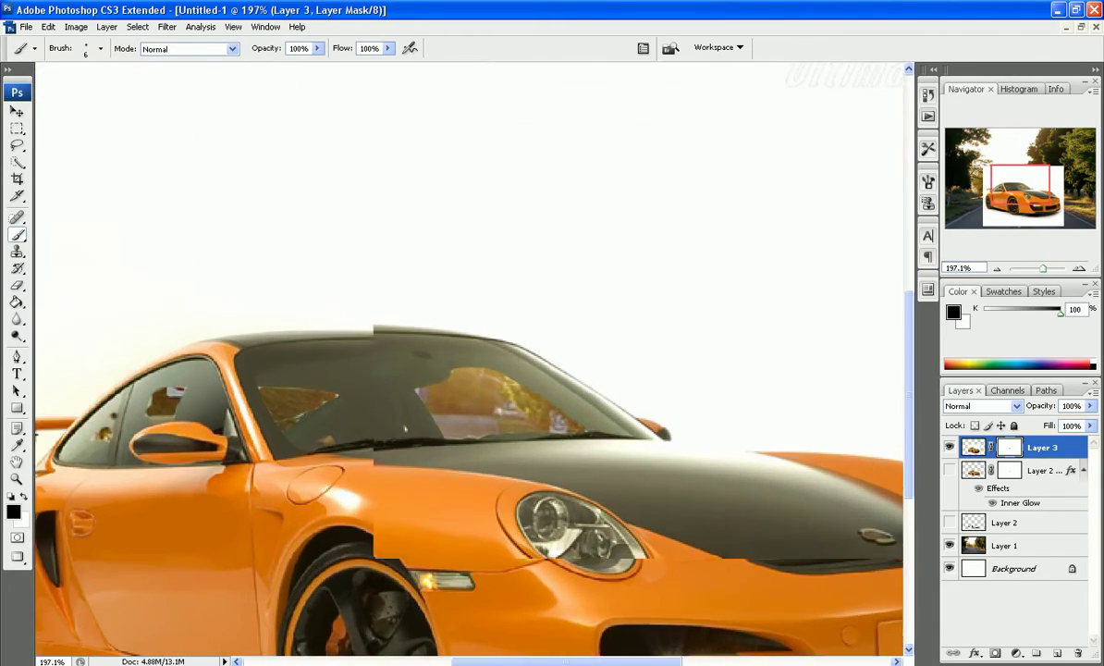
scroll(473, 408, down, 5)
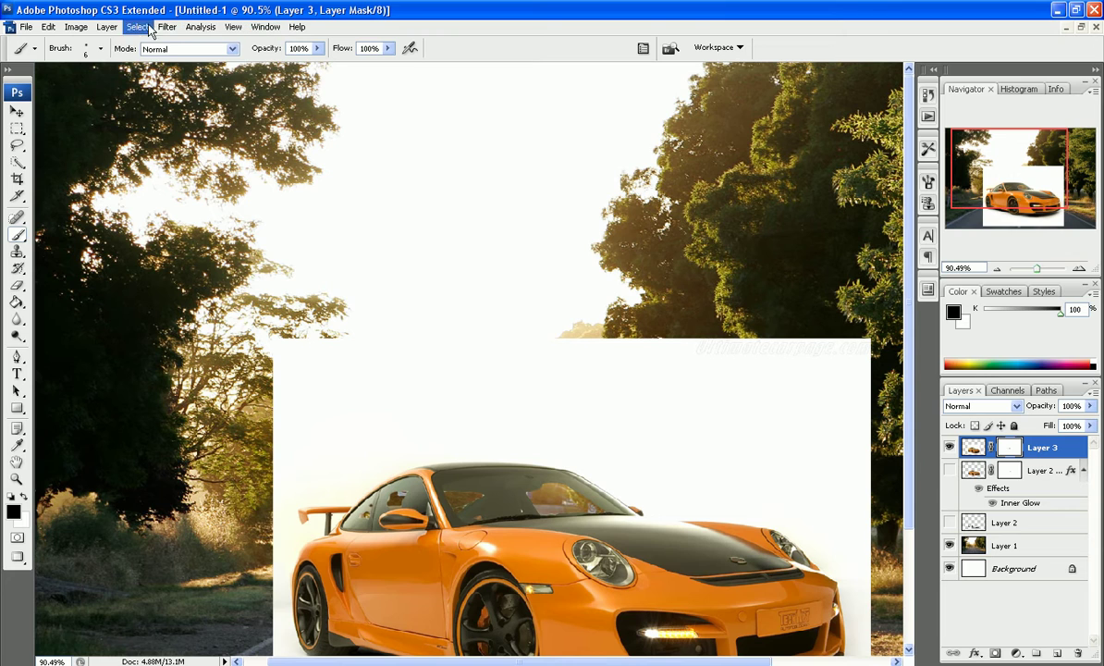
click(76, 26)
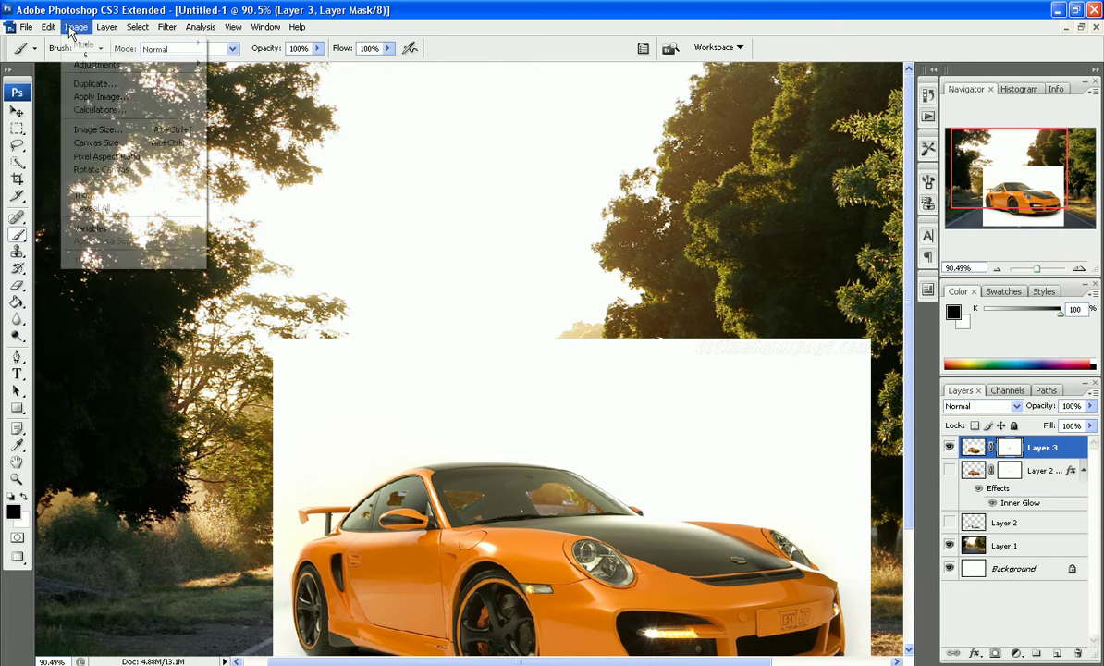
mouse_move(139, 64)
click(277, 143)
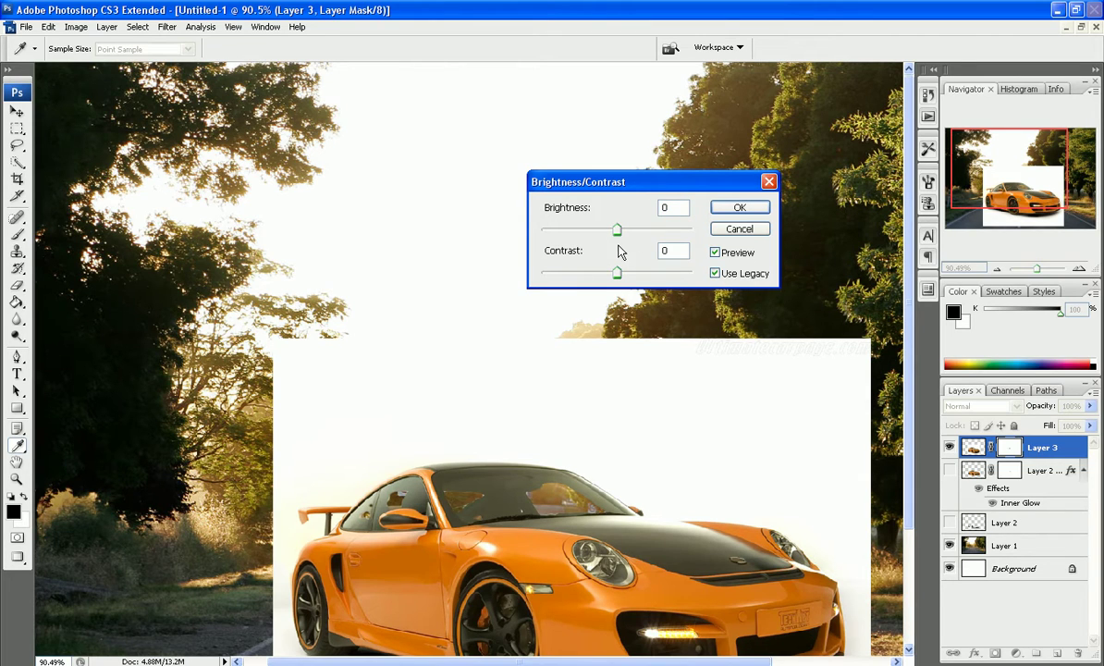
drag(616, 231, 695, 235)
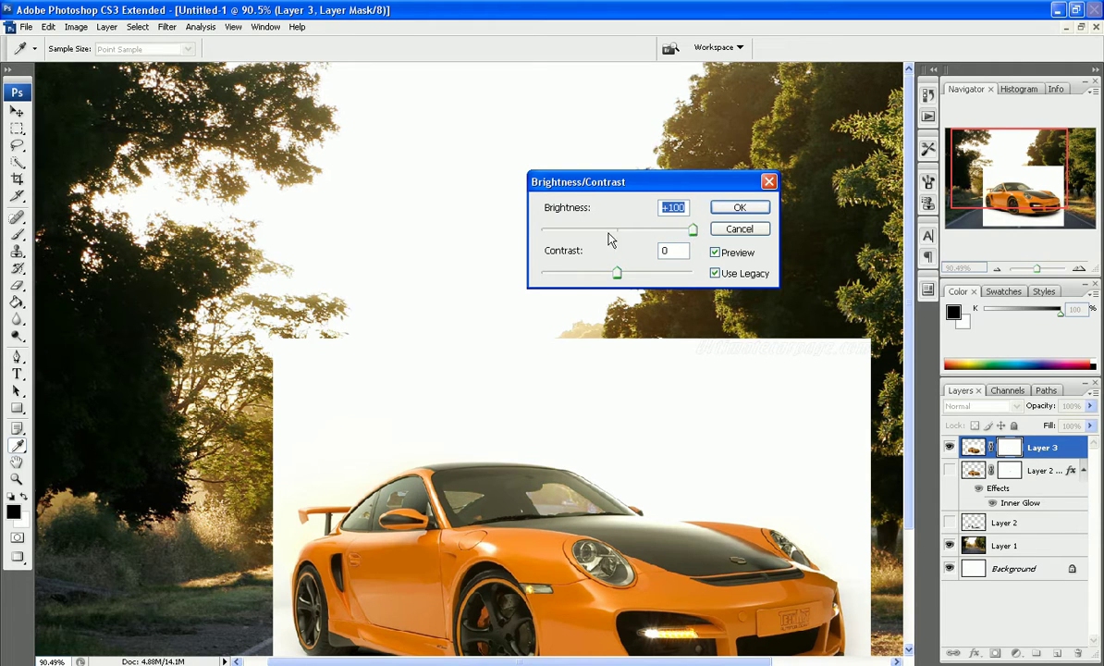
click(735, 211)
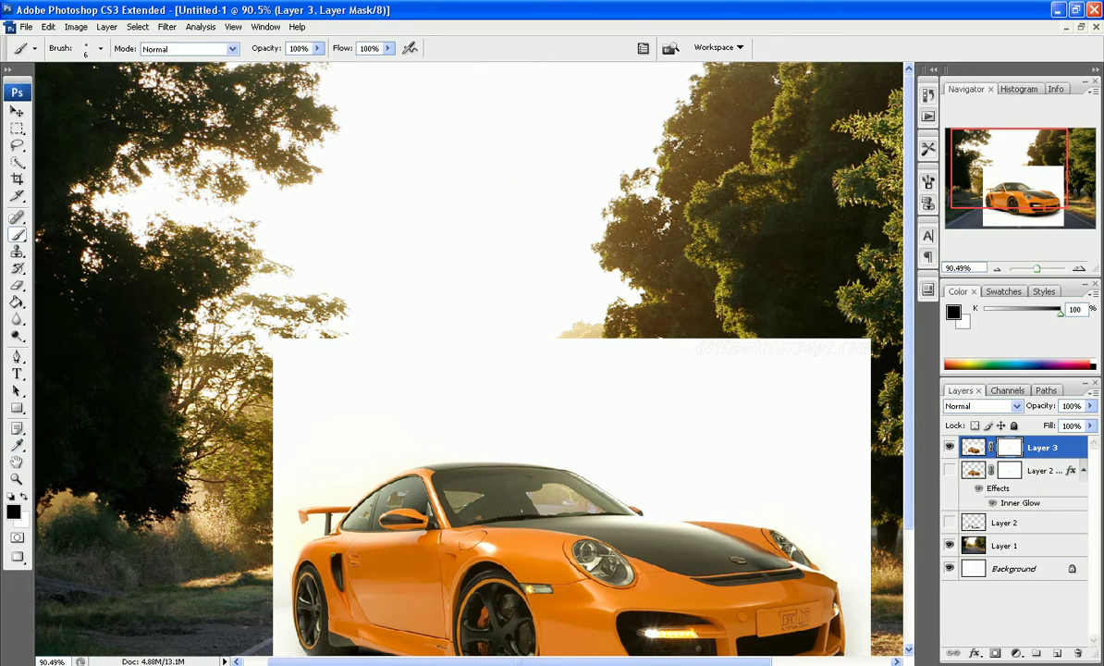
scroll(544, 509, up, 8)
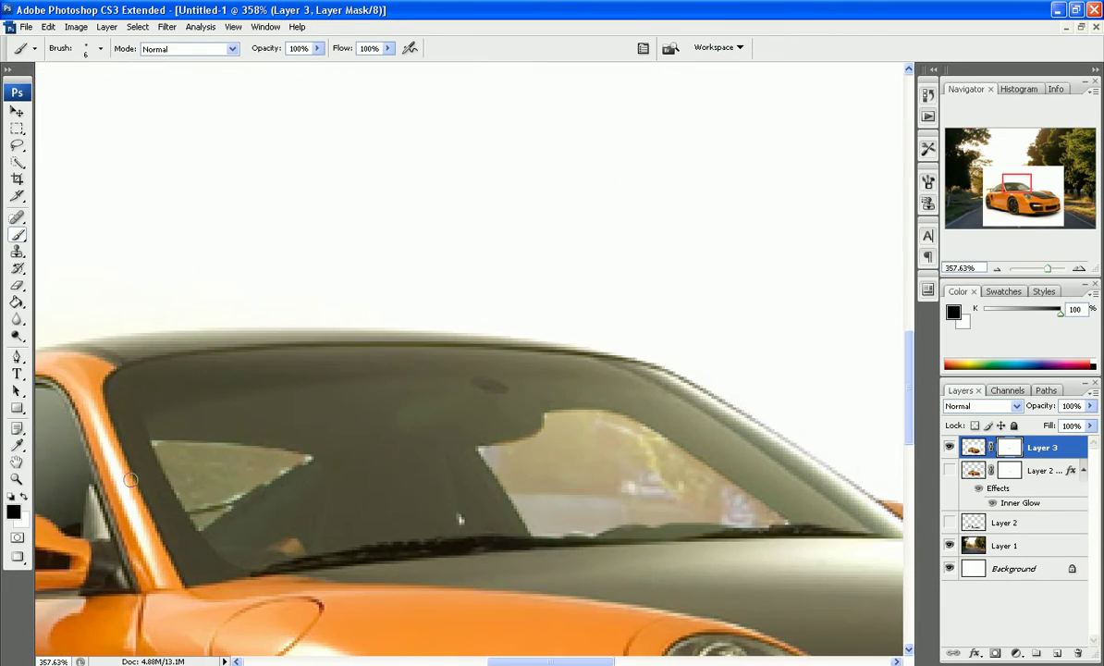
scroll(130, 476, down, 4)
scroll(56, 477, down, 2)
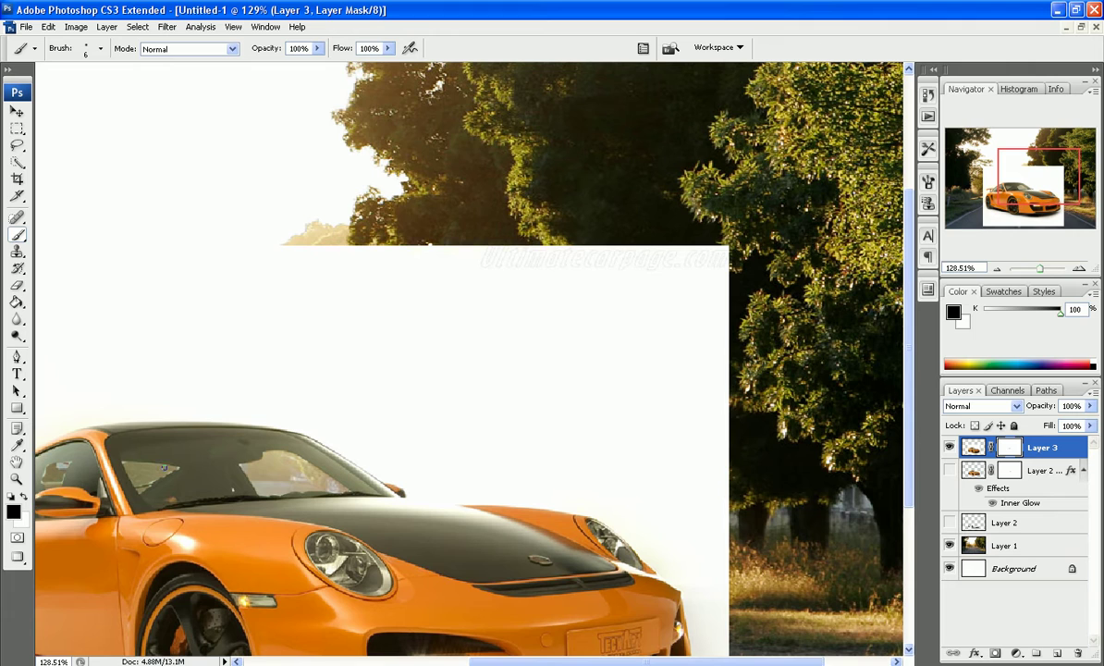
scroll(246, 533, down, 2)
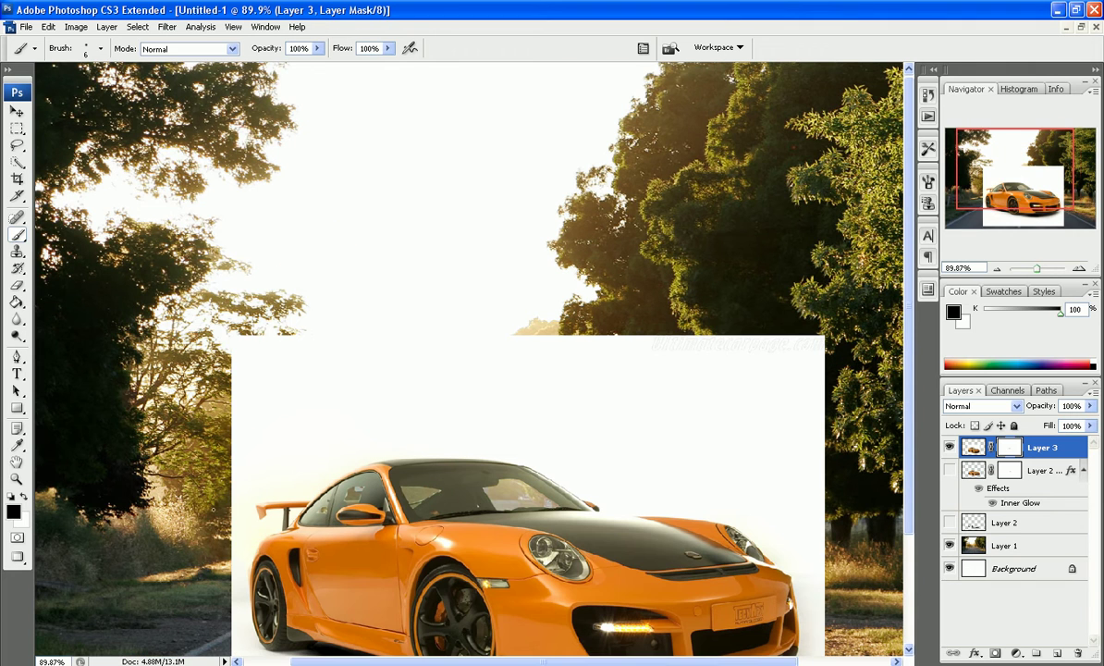
On Layer 3's pixels, quick-select the car's lower edge, front wheel, bumper and ground shadow
click(975, 449)
scroll(817, 500, up, 2)
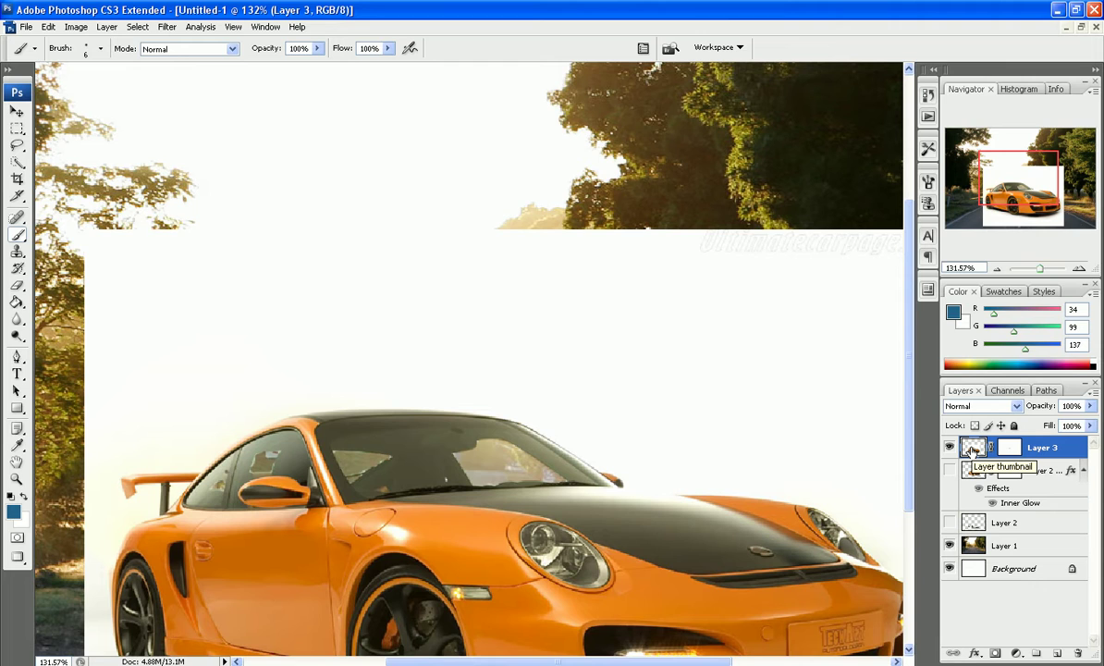
scroll(534, 547, down, 3)
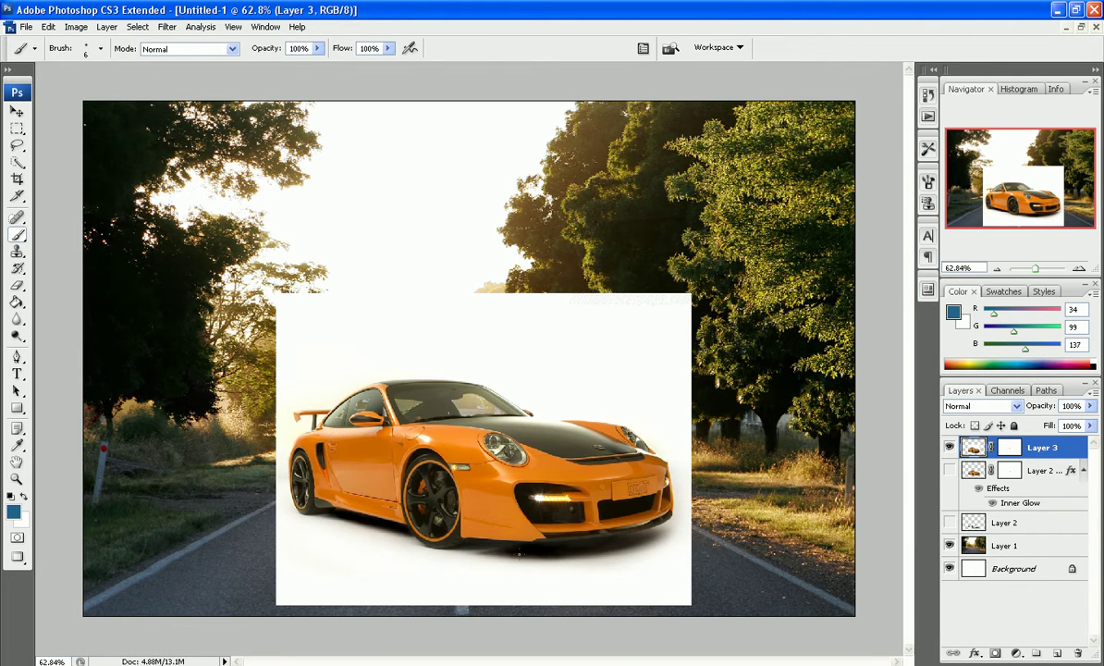
scroll(515, 550, up, 4)
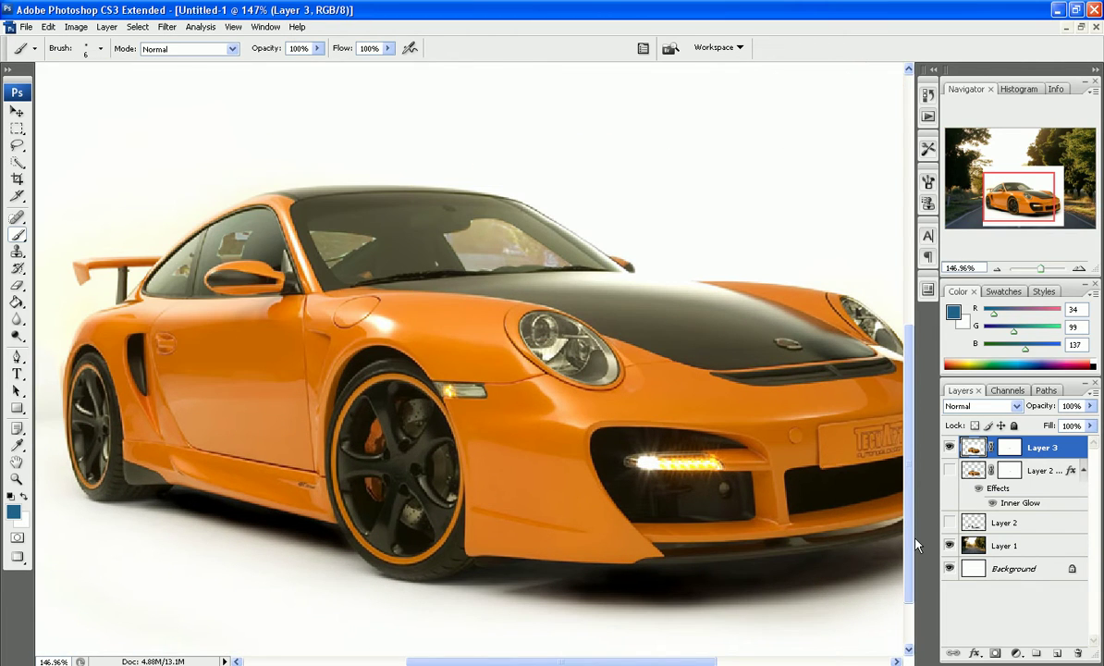
scroll(813, 601, down, 2)
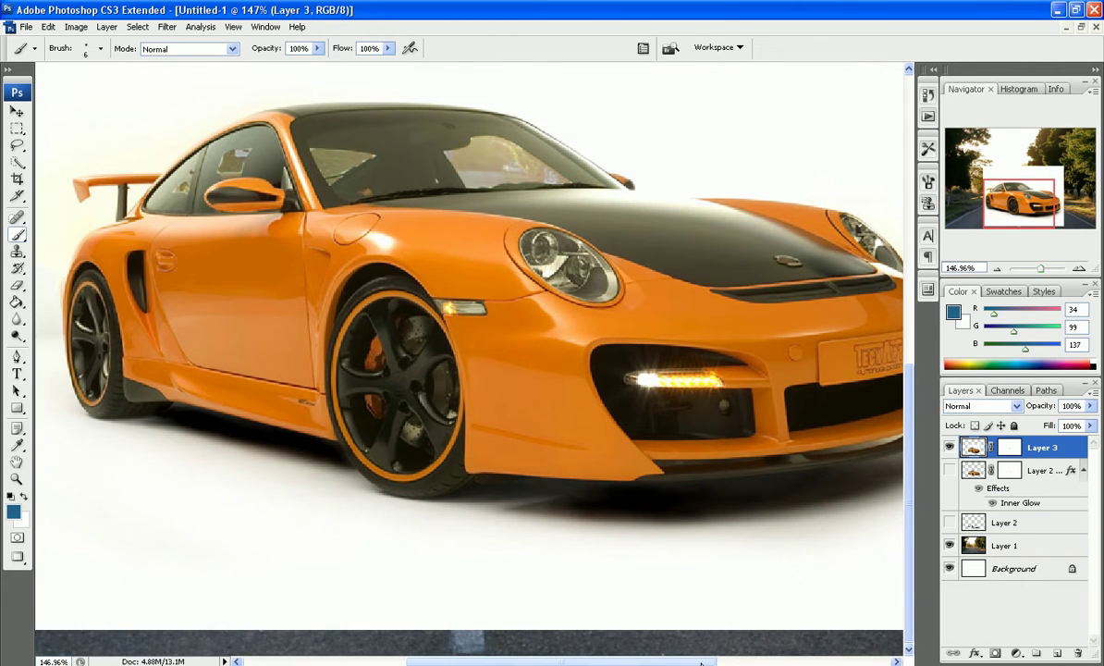
click(16, 164)
mouse_move(132, 416)
mouse_down()
mouse_move(210, 418)
mouse_move(434, 468)
mouse_up()
drag(670, 508, 631, 503)
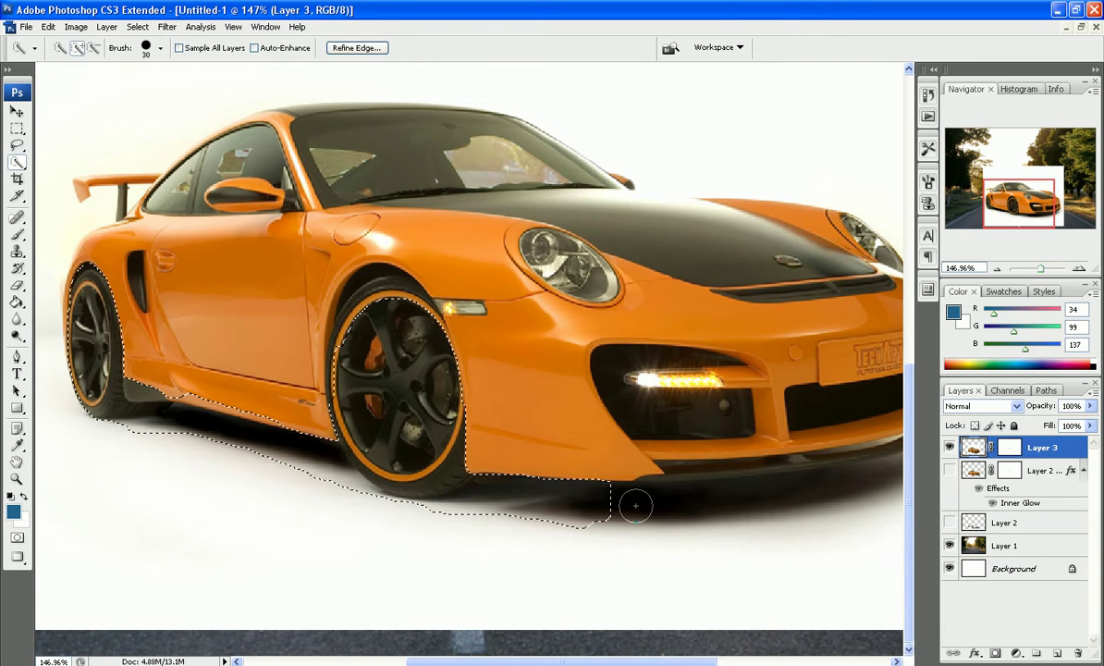
drag(563, 663, 628, 662)
mouse_move(694, 463)
mouse_down()
mouse_move(730, 468)
mouse_move(781, 444)
mouse_move(555, 476)
mouse_move(532, 520)
mouse_move(330, 515)
mouse_move(505, 562)
mouse_up()
scroll(504, 562, down, 3)
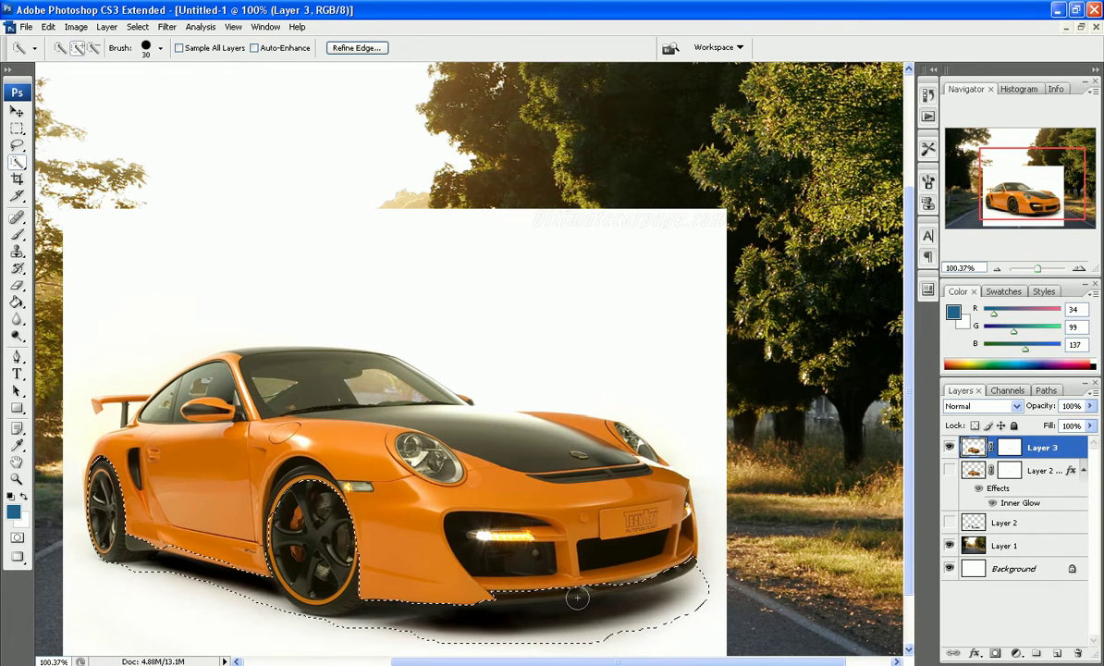
Copy the selection to a new Layer 4 and move it beneath Layer 3
key(ctrl+j)
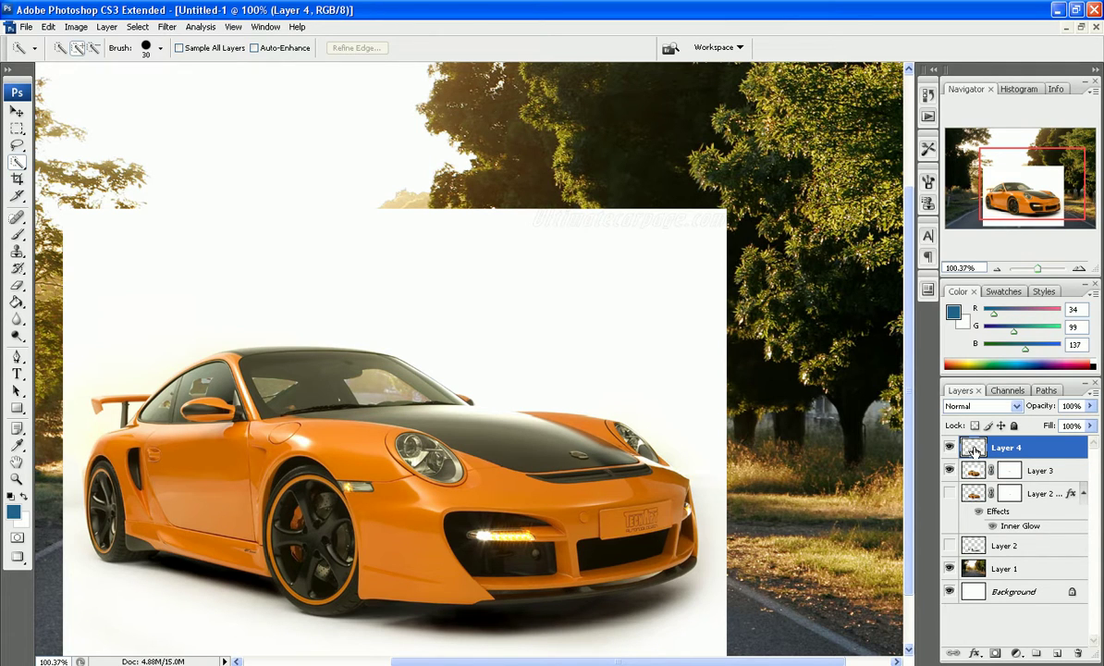
drag(973, 450, 980, 483)
click(973, 448)
click(973, 468)
click(973, 448)
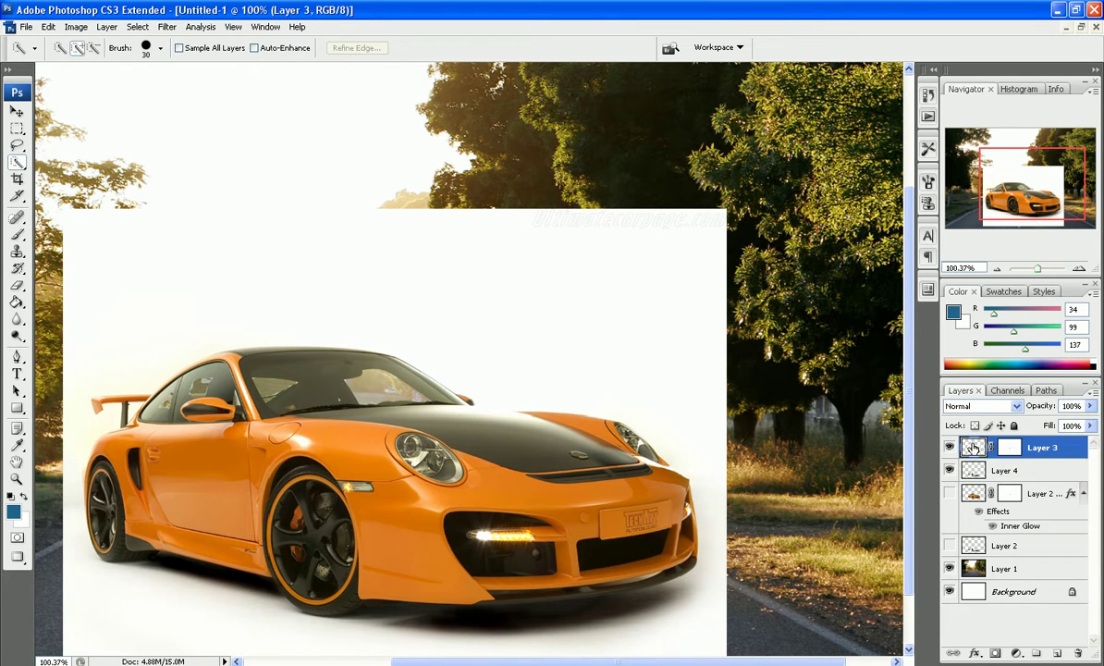
Set Layer 4's blend mode to Multiply and toggle Layer 3 to check the shadow
click(976, 469)
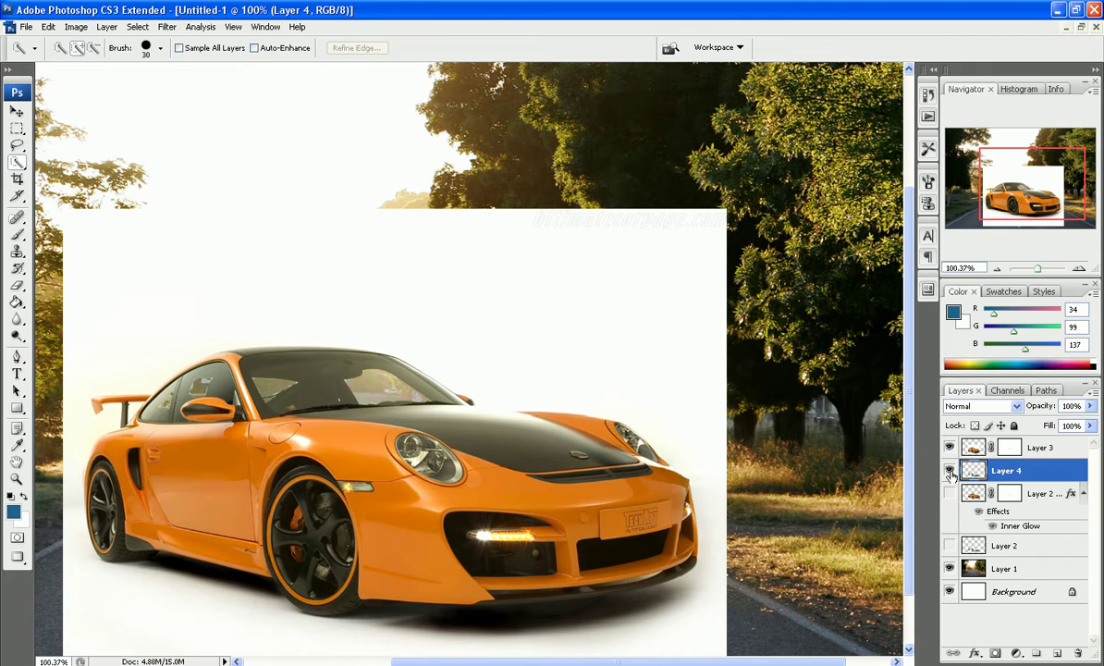
click(980, 406)
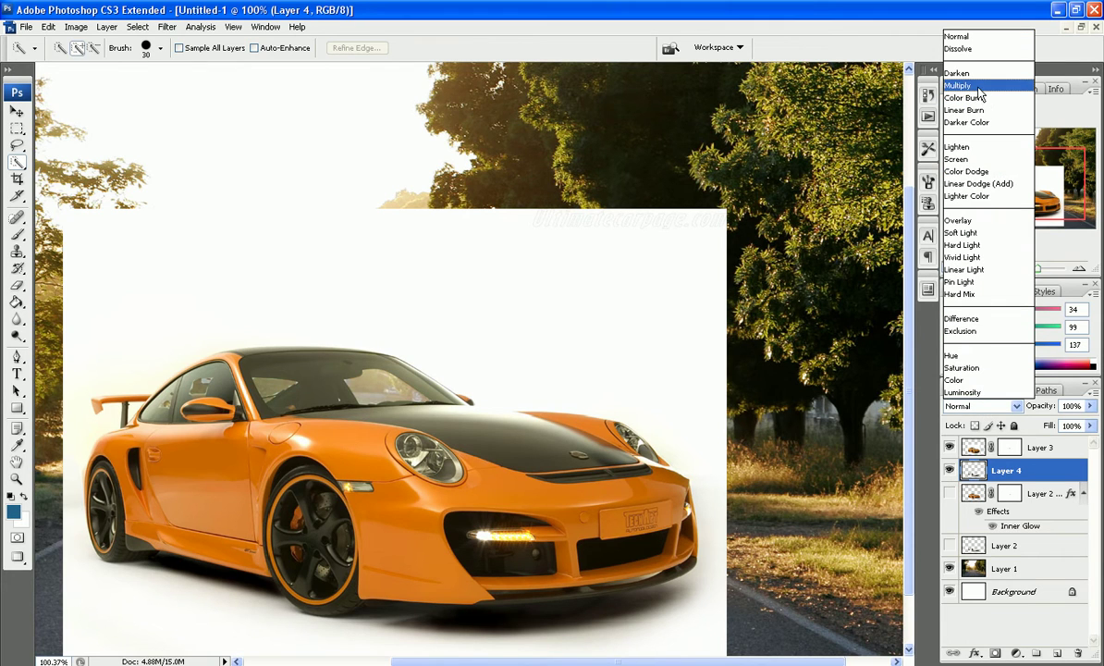
click(979, 86)
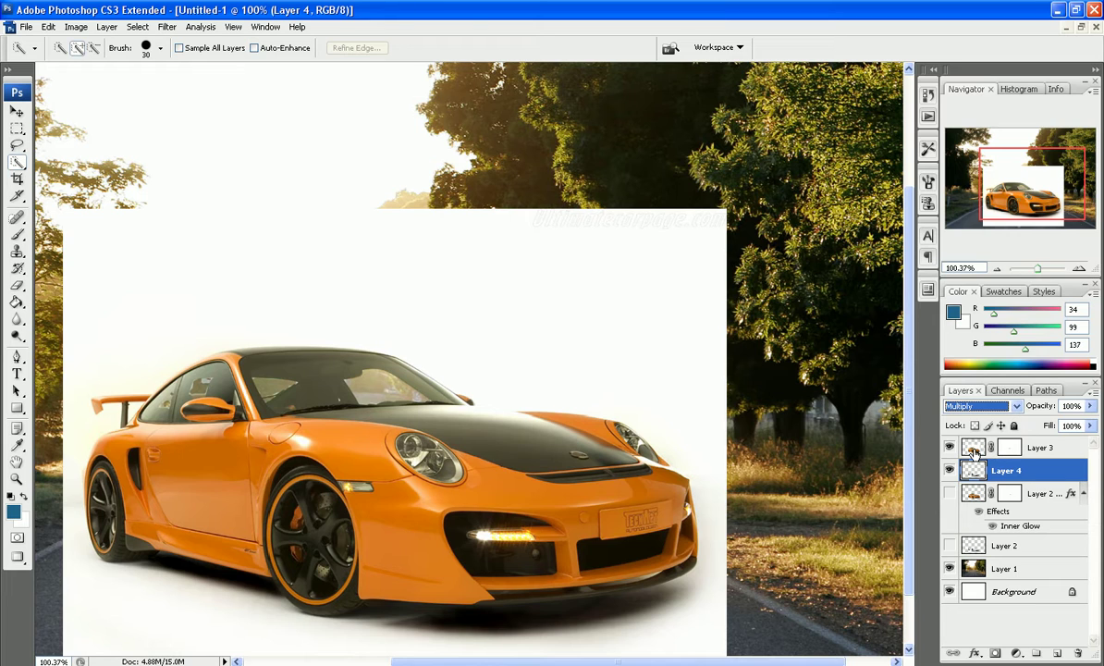
click(950, 448)
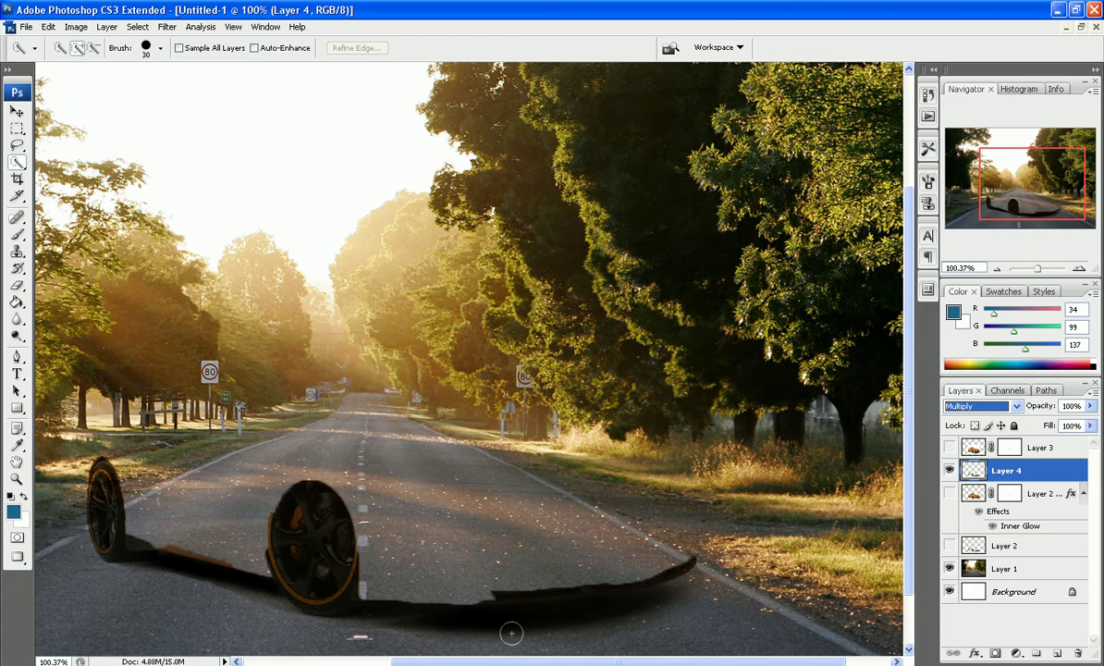
click(950, 447)
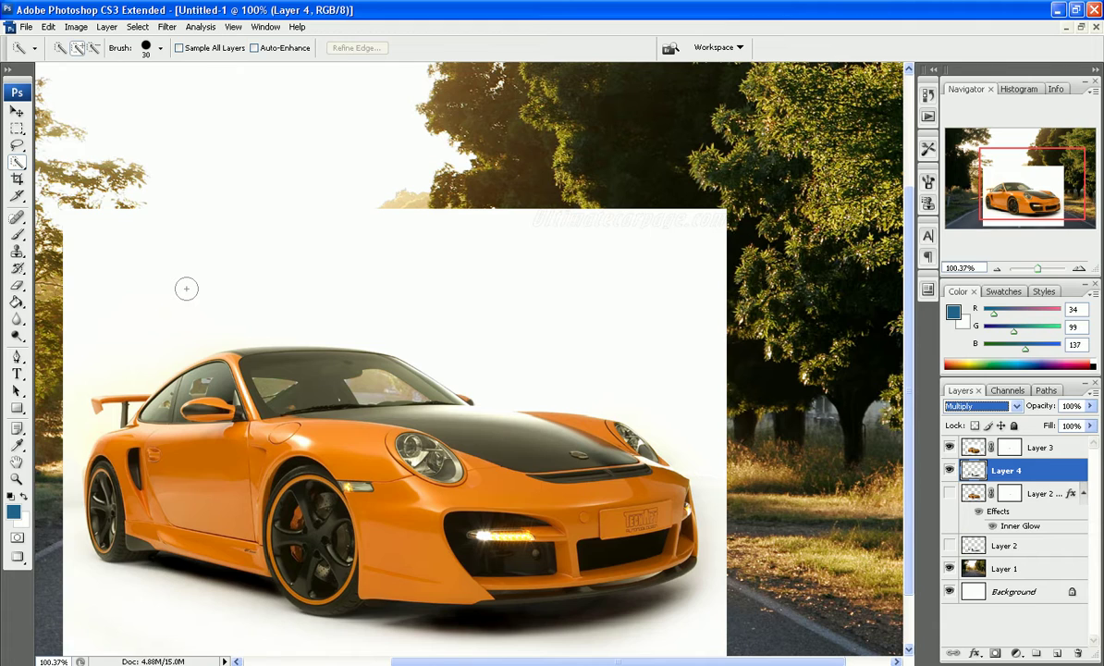
Pick the Eraser, return the shadow layer to Normal, and set a 70 px brush at 77% hardness
click(15, 287)
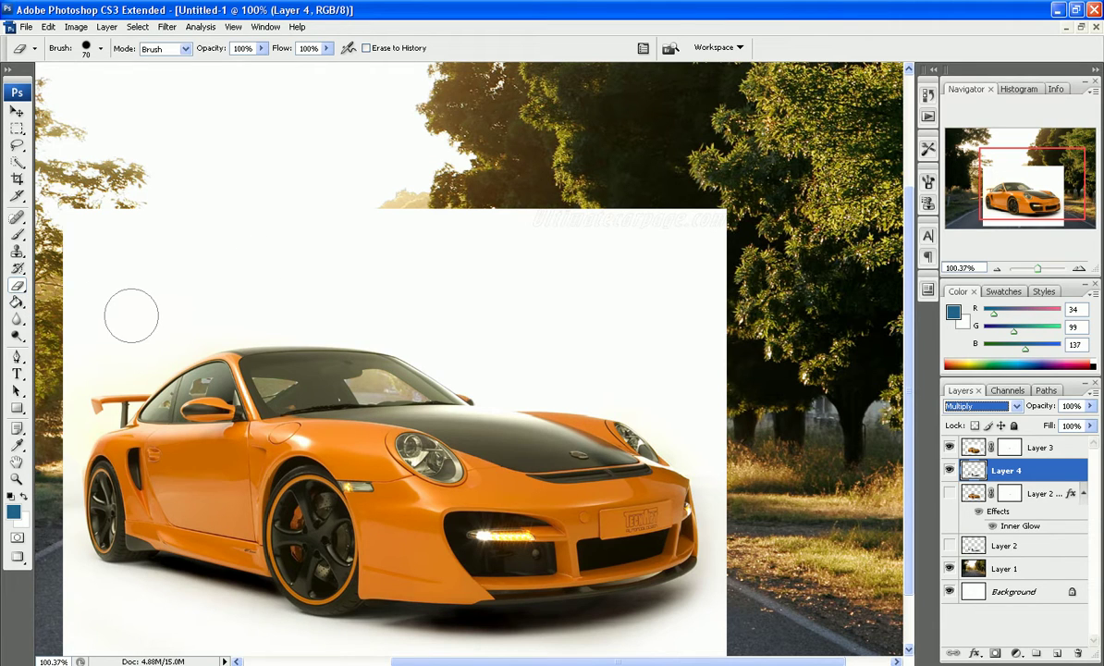
key(shift+alt+n)
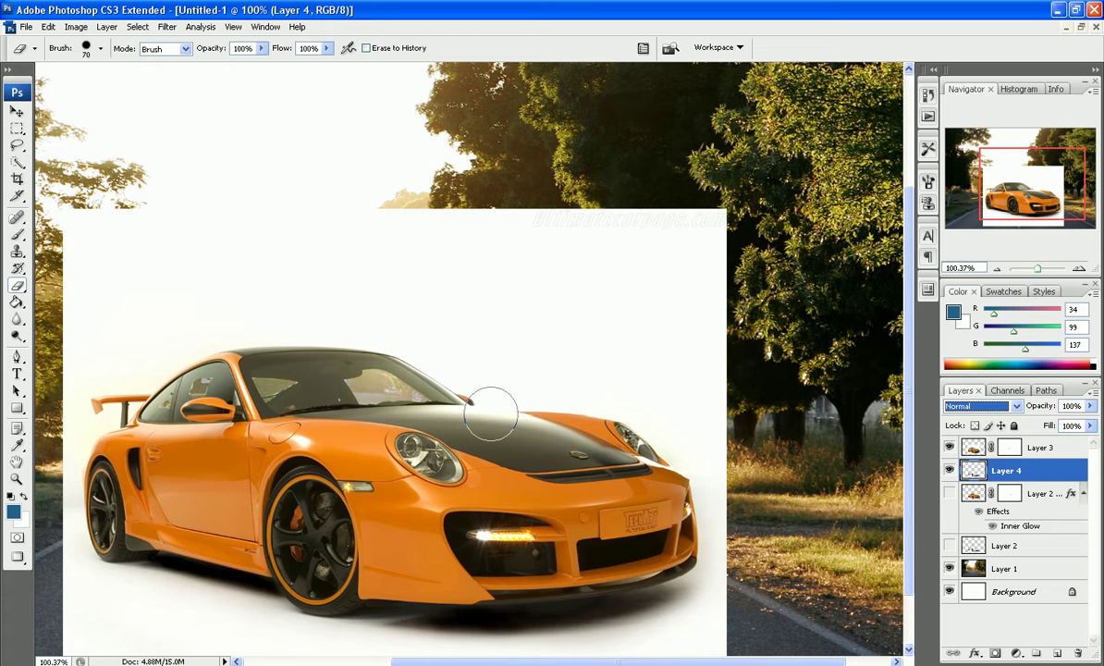
scroll(489, 407, up, 1)
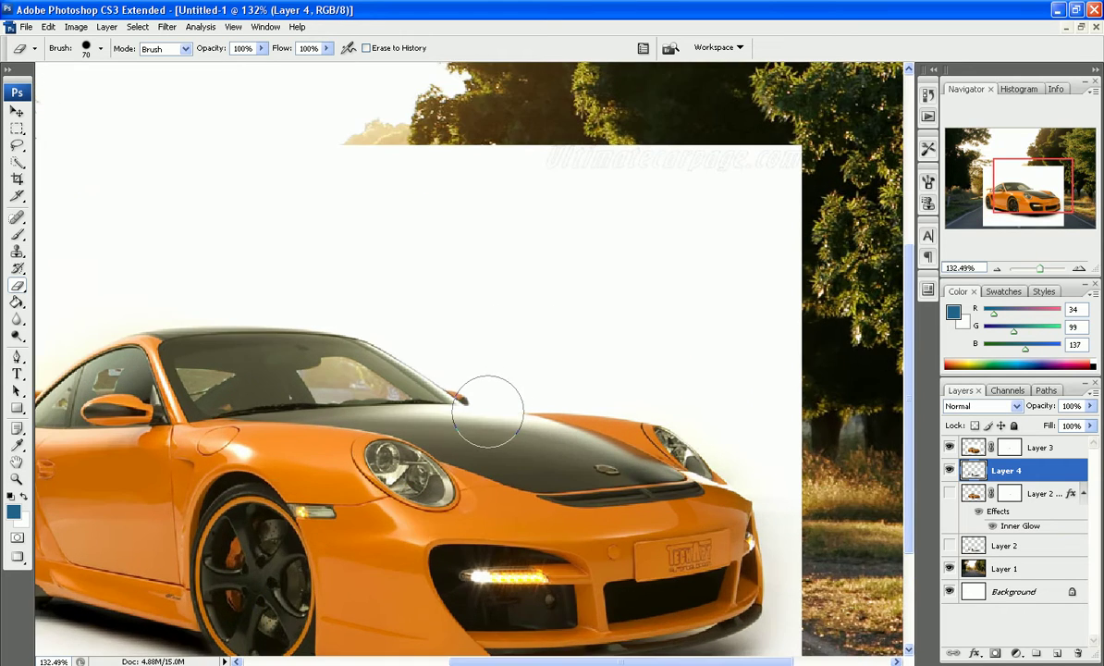
scroll(488, 411, up, 1)
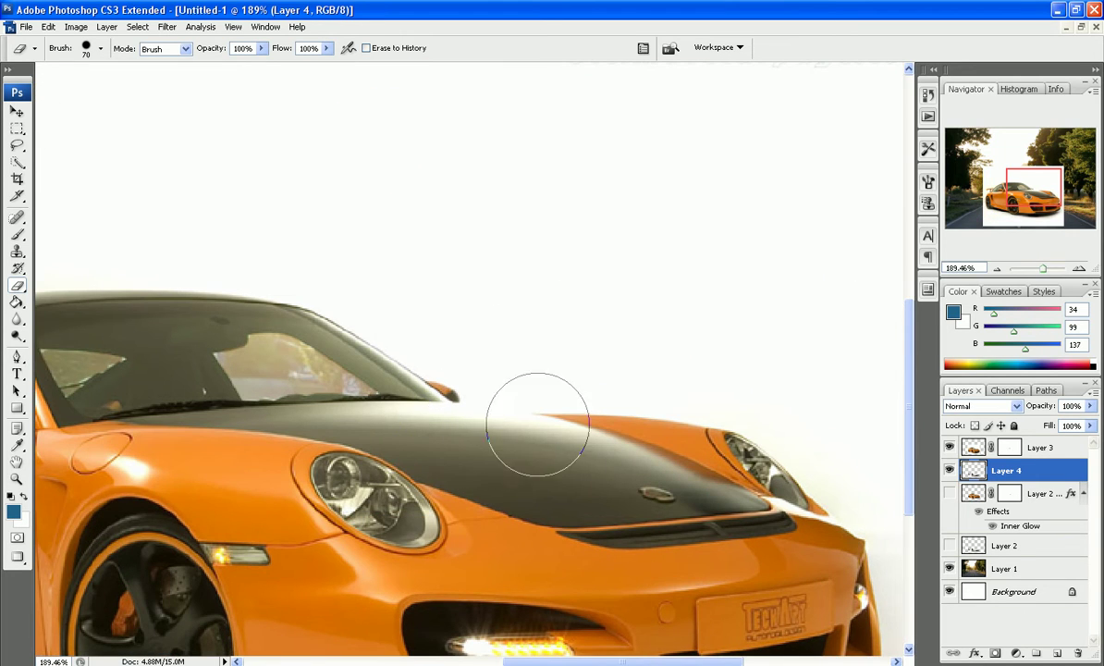
scroll(522, 309, down, 2)
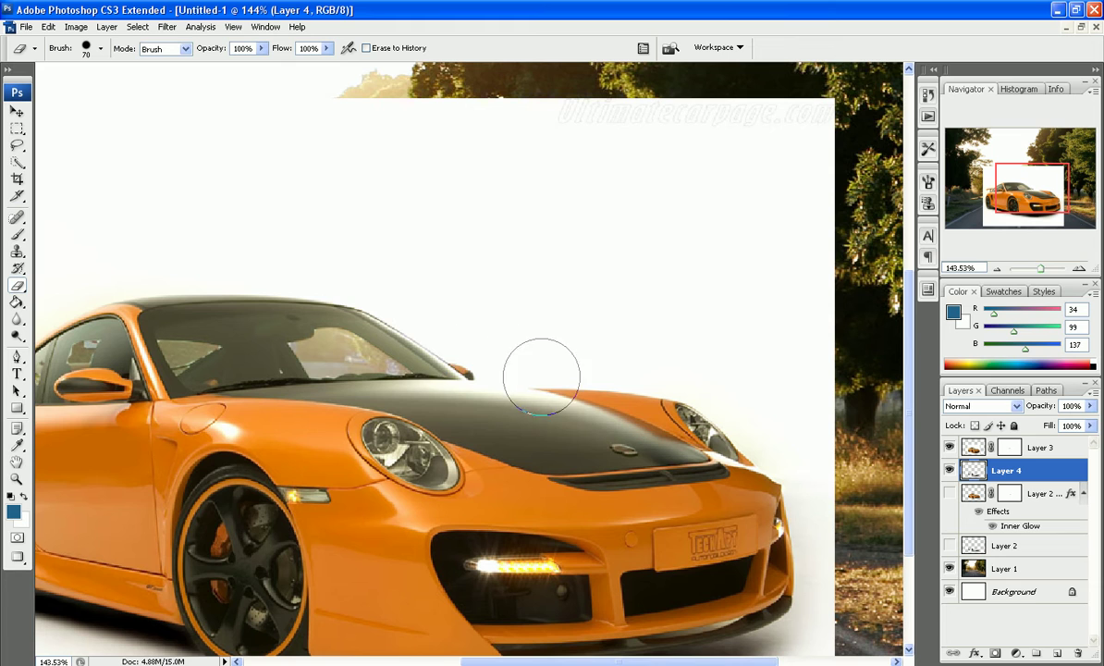
scroll(441, 259, down, 2)
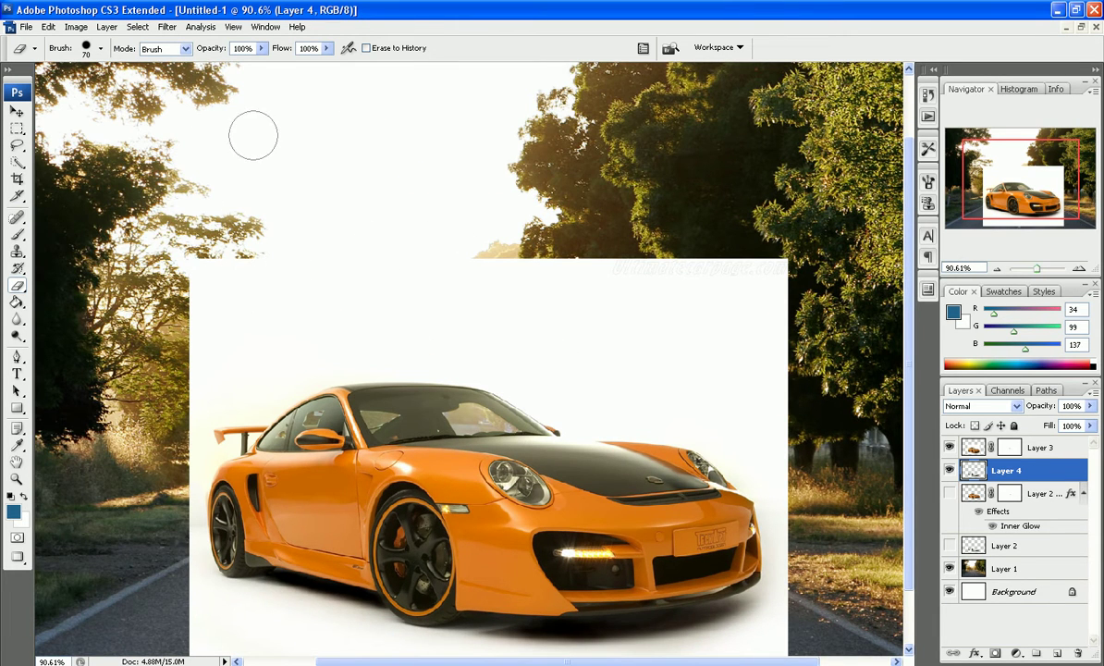
click(100, 49)
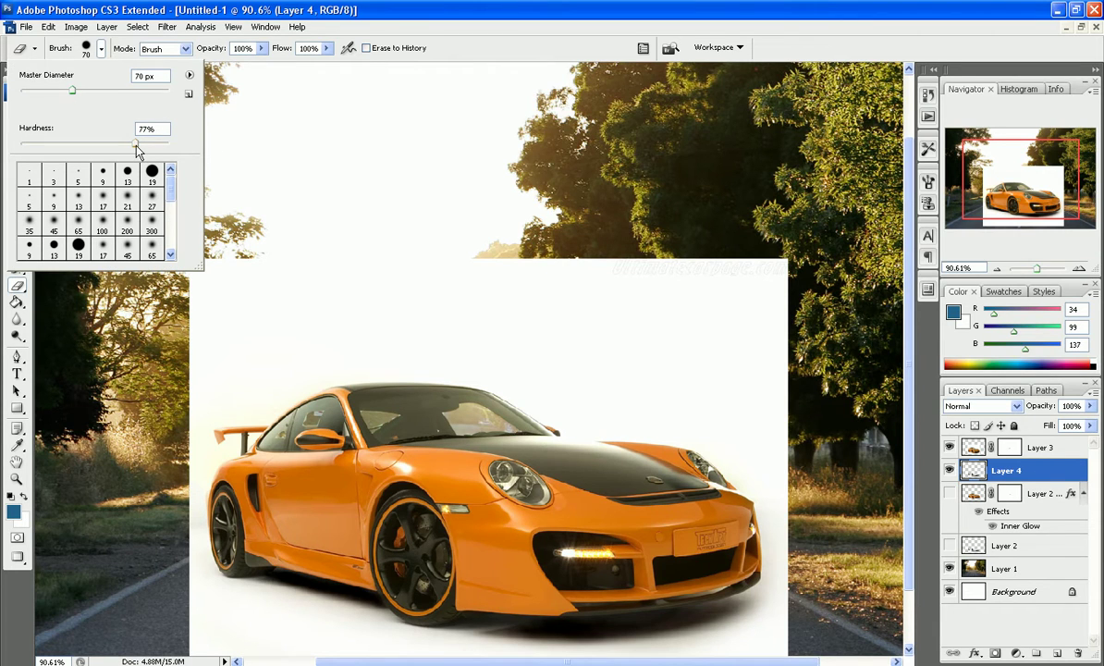
click(305, 286)
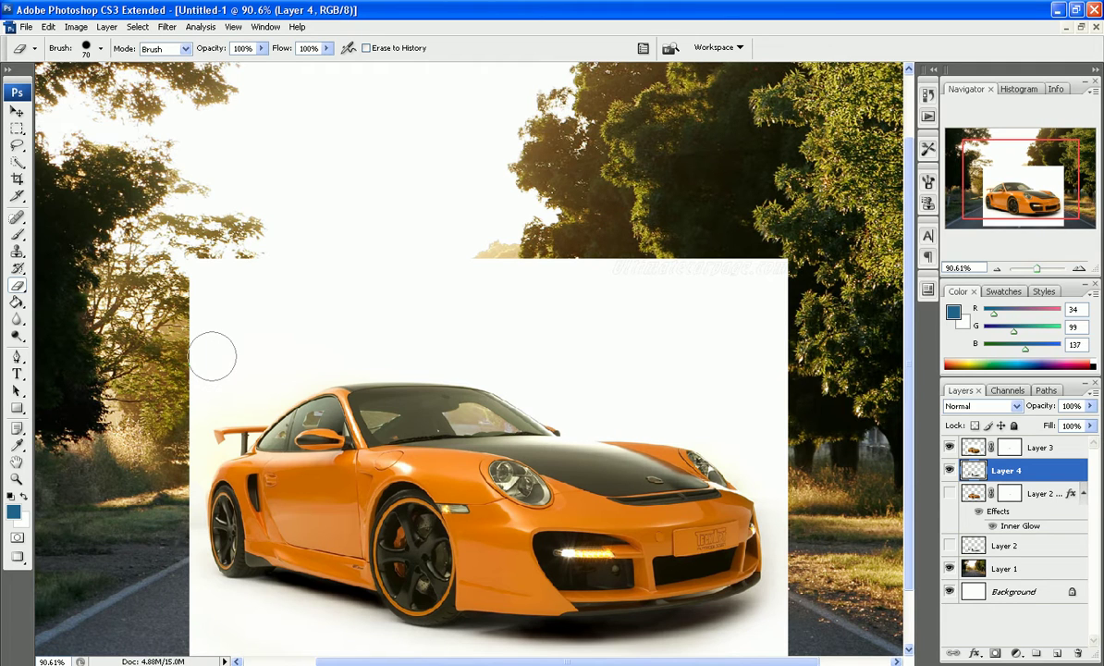
On Layer 3, erase the white backdrop at the upper left and lower left of the car
click(973, 449)
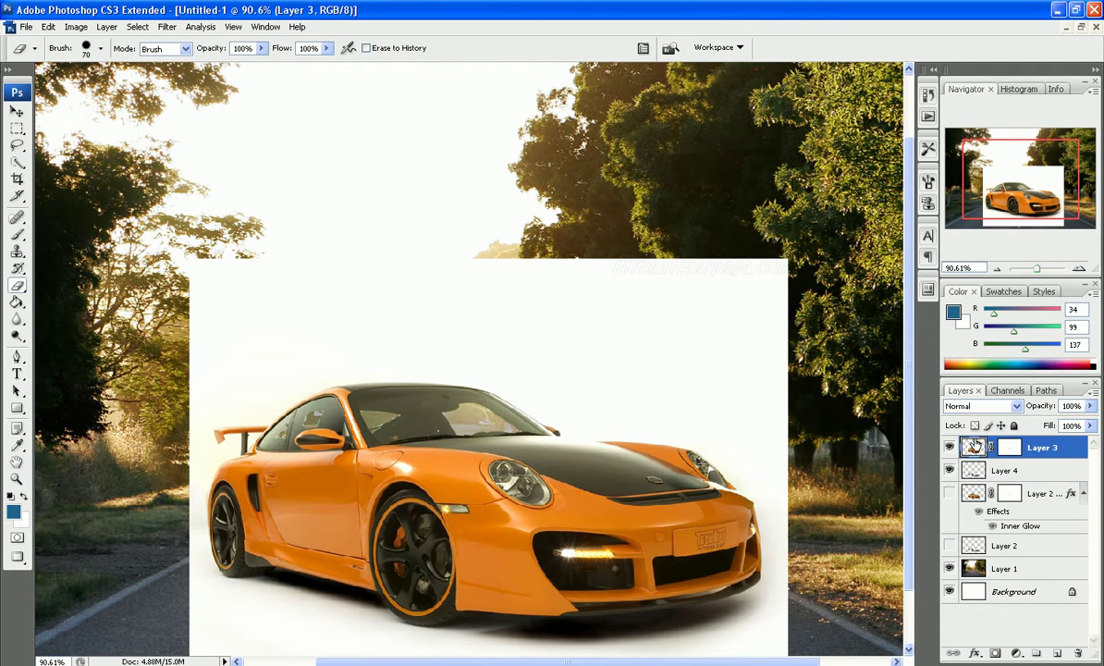
mouse_move(280, 273)
mouse_down()
mouse_move(195, 370)
mouse_move(249, 299)
mouse_move(212, 384)
mouse_move(174, 419)
mouse_up()
mouse_move(158, 497)
mouse_down()
mouse_move(210, 611)
mouse_move(222, 610)
mouse_move(183, 601)
mouse_up()
drag(907, 500, 907, 555)
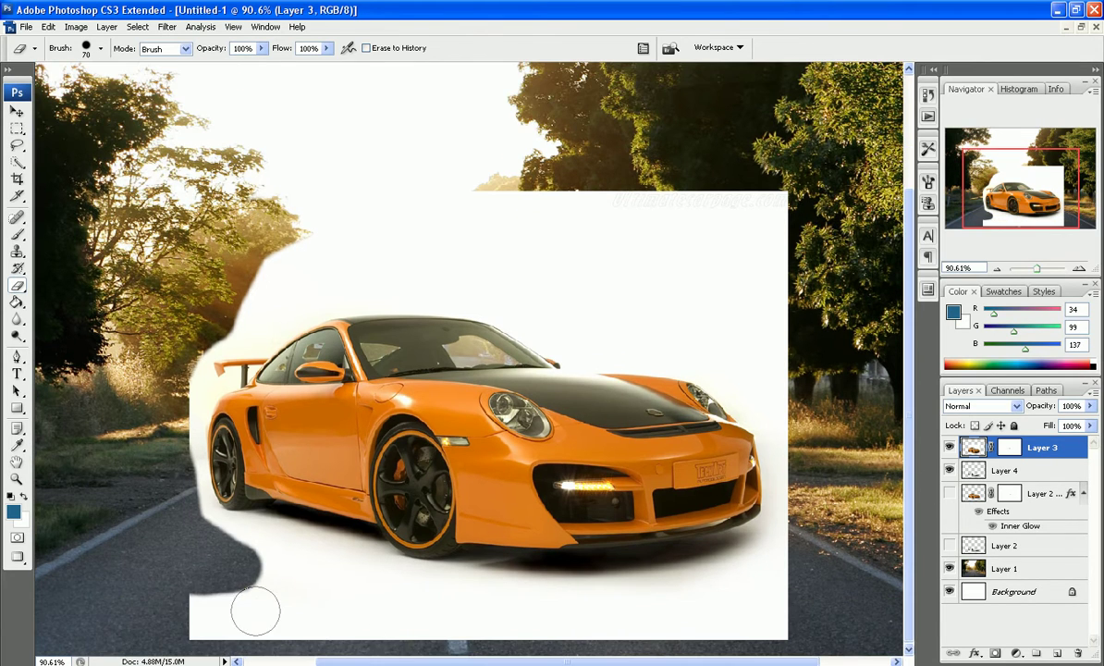
mouse_move(222, 603)
mouse_down()
mouse_move(400, 634)
mouse_move(229, 623)
mouse_move(371, 632)
mouse_move(231, 577)
mouse_move(337, 598)
mouse_move(236, 562)
mouse_move(533, 634)
mouse_move(738, 629)
mouse_move(752, 616)
mouse_move(692, 626)
mouse_move(735, 616)
mouse_move(756, 555)
mouse_move(649, 580)
mouse_move(478, 581)
mouse_up()
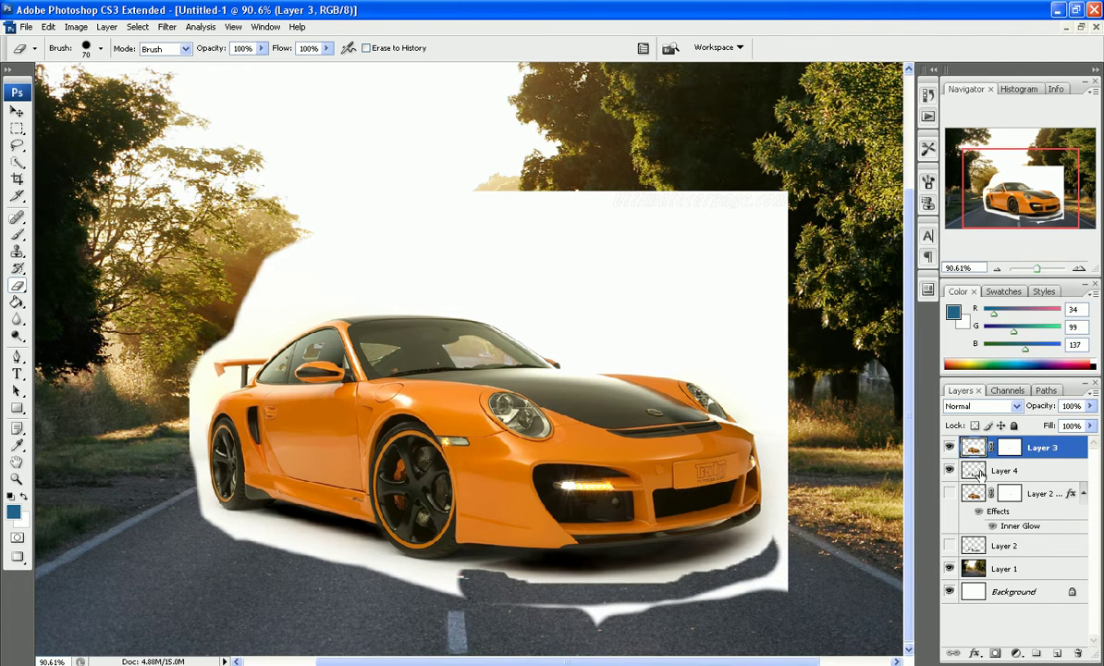
Set Layer 4 back to Multiply and make Layer 3 active again
click(980, 470)
click(982, 406)
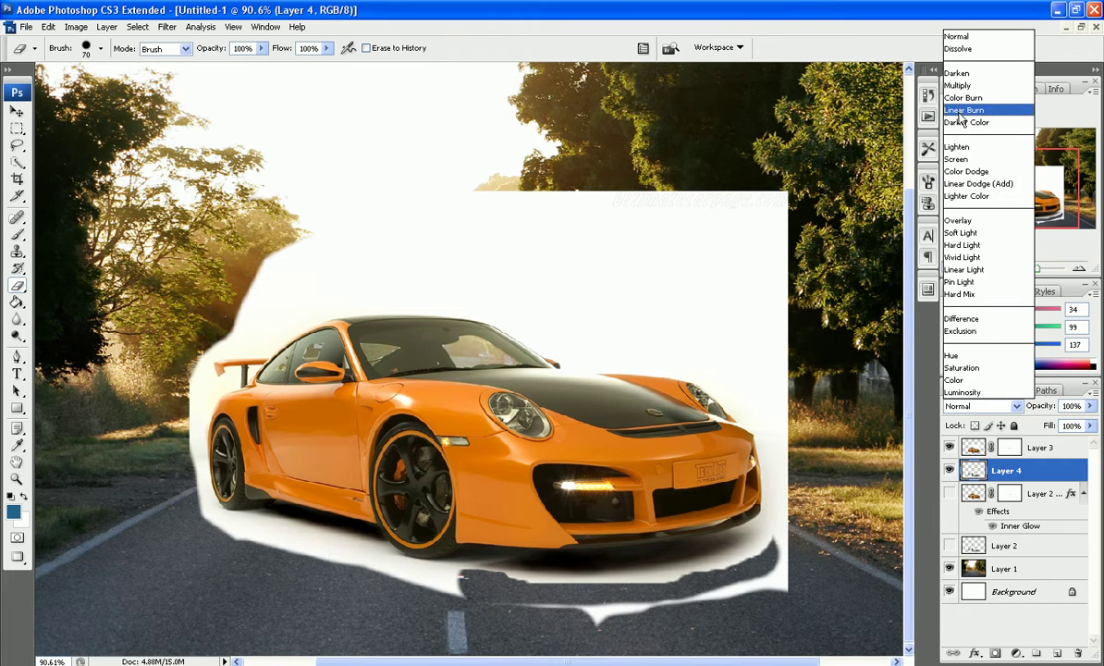
click(958, 85)
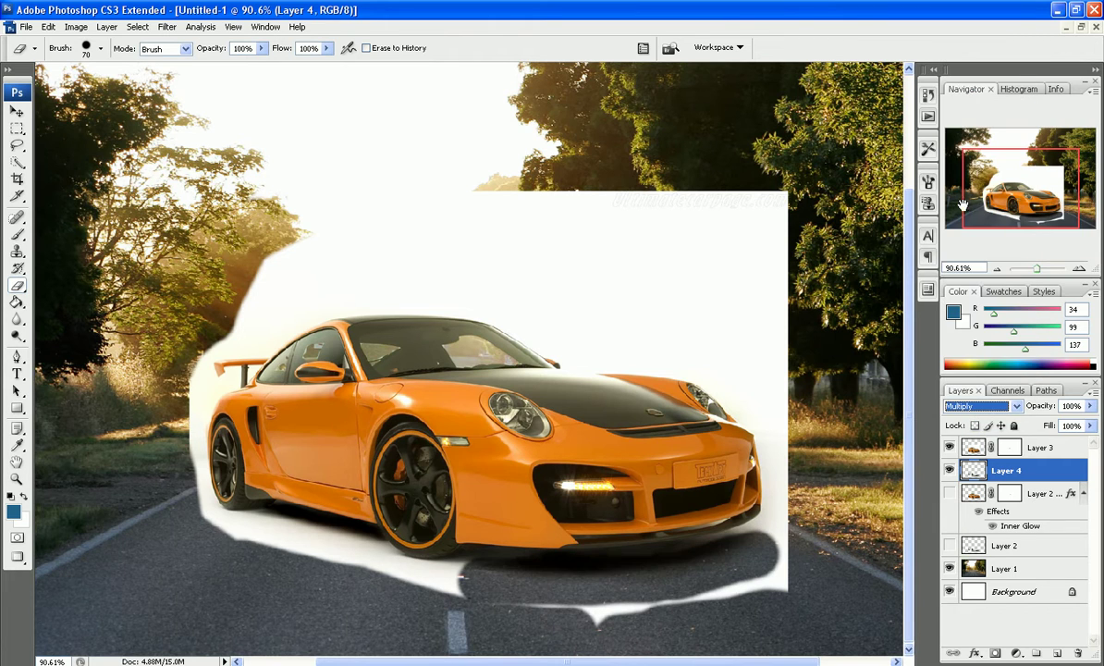
click(972, 448)
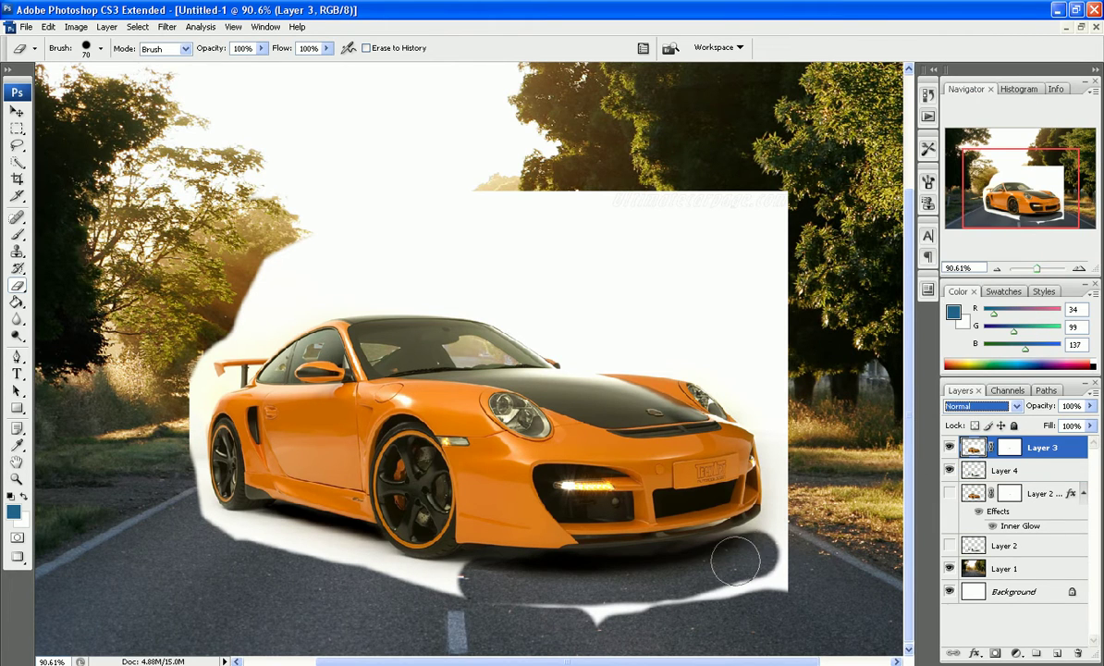
Erase the white below and along the right edge of the car's shadow, redoing one bad stroke
mouse_move(737, 561)
mouse_down()
mouse_move(634, 610)
mouse_move(691, 601)
mouse_move(572, 617)
mouse_move(497, 608)
mouse_up()
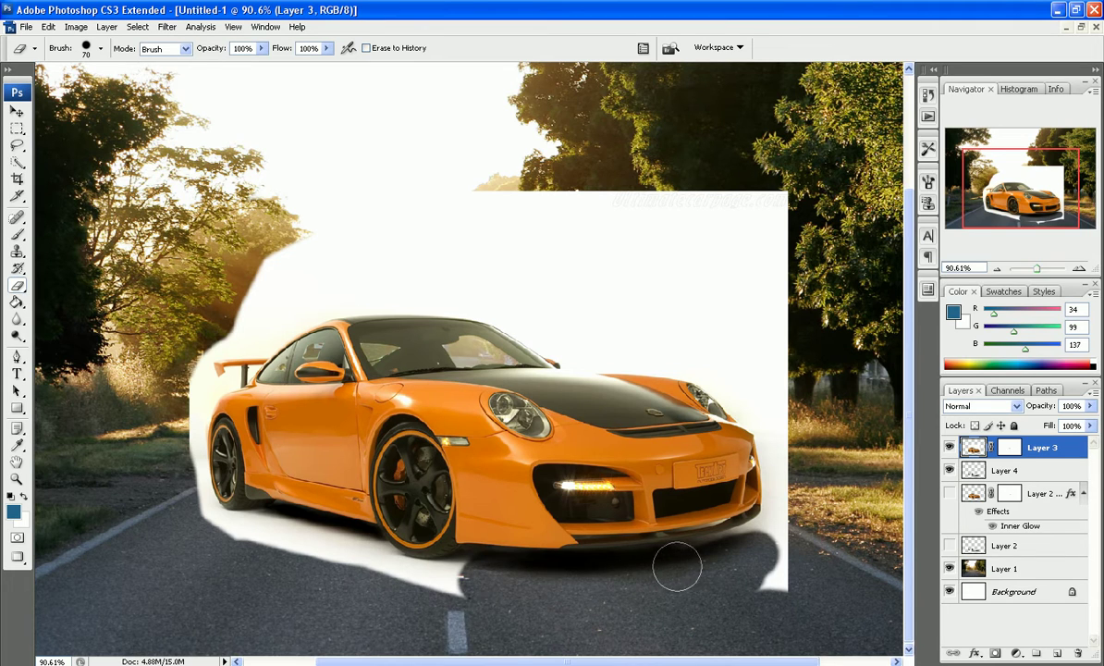
mouse_move(683, 566)
mouse_down()
mouse_move(766, 527)
mouse_move(764, 553)
mouse_up()
key(ctrl+alt+z)
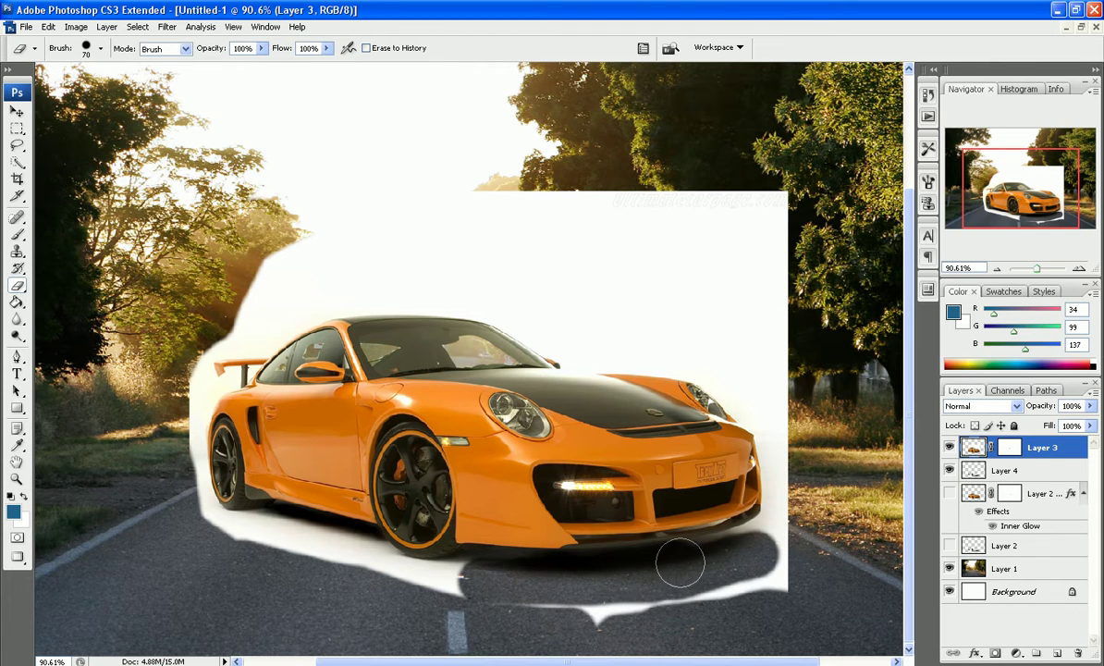
mouse_move(734, 554)
mouse_down()
mouse_move(789, 521)
mouse_move(757, 556)
mouse_move(791, 558)
mouse_move(718, 618)
mouse_move(655, 605)
mouse_move(522, 617)
mouse_move(352, 575)
mouse_move(275, 533)
mouse_move(353, 547)
mouse_move(409, 581)
mouse_move(524, 573)
mouse_move(470, 575)
mouse_up()
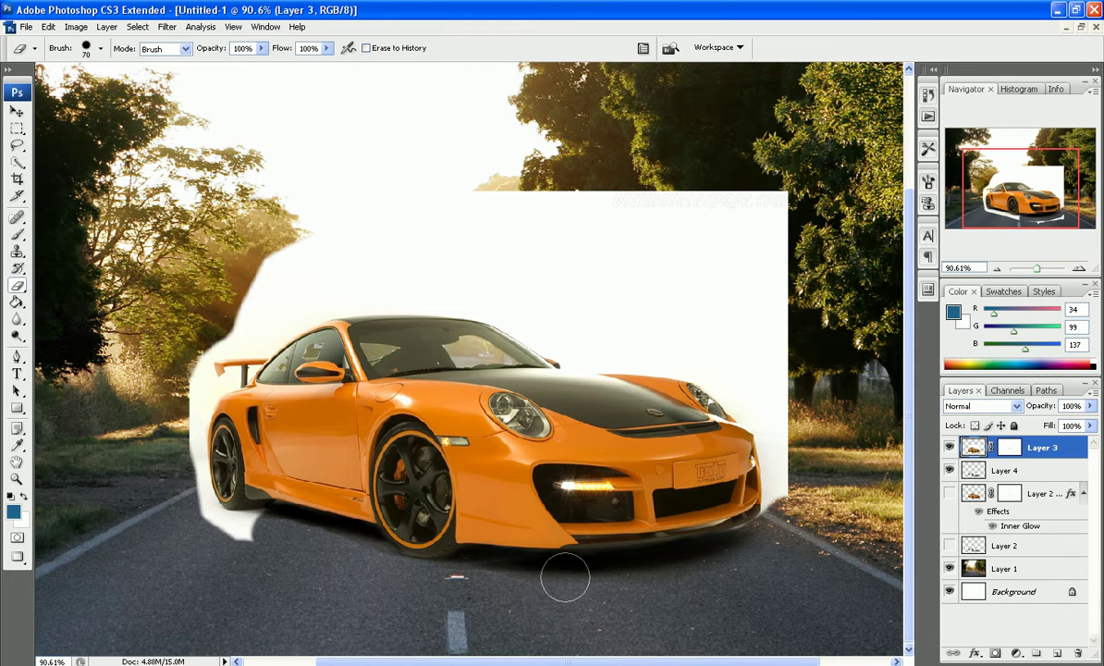
Zoom in, shrink the eraser to 15 px, and erase the white strips beside the front bumper
scroll(805, 513, up, 2)
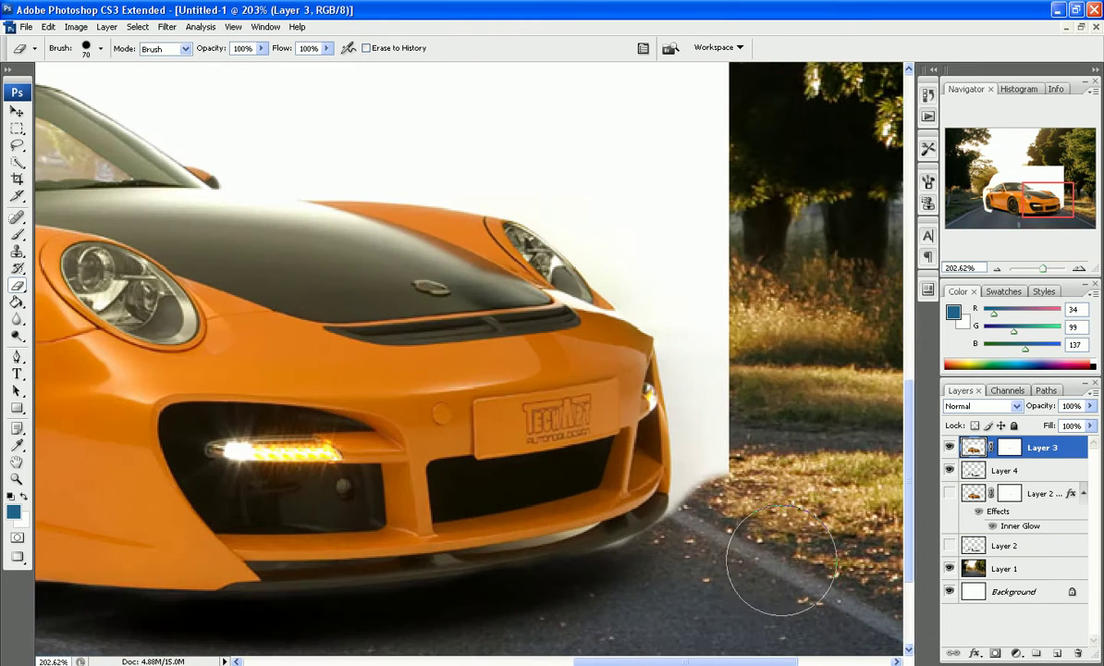
key(bracketleft)
key(bracketleft)
key(bracketleft)
key(bracketleft)
key(bracketleft)
scroll(622, 578, up, 1)
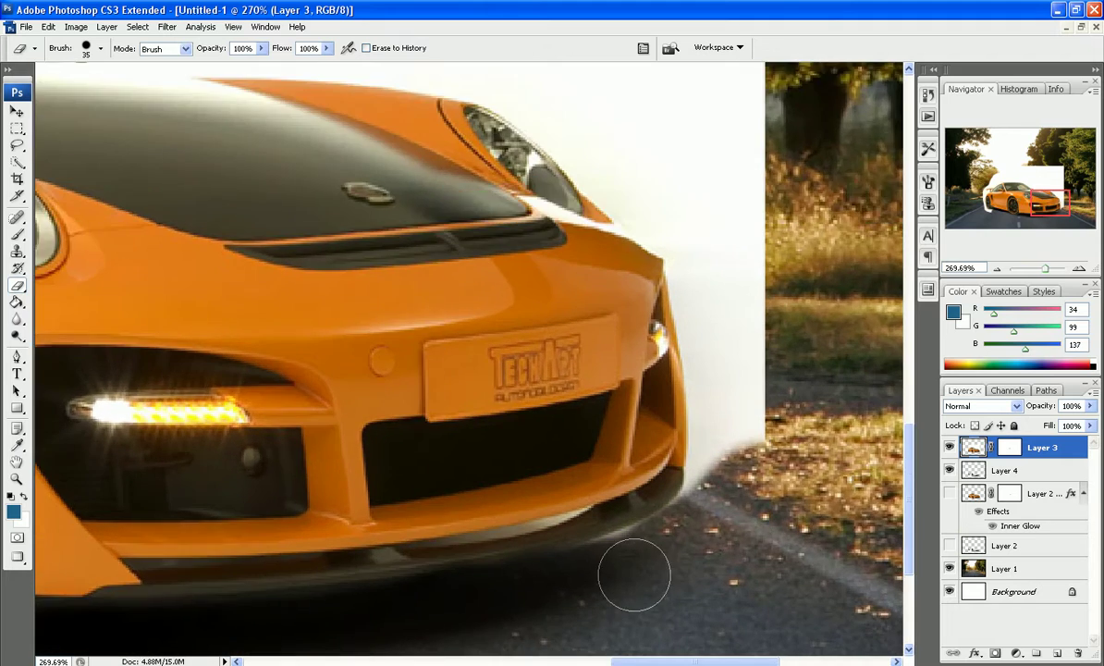
key(bracketleft)
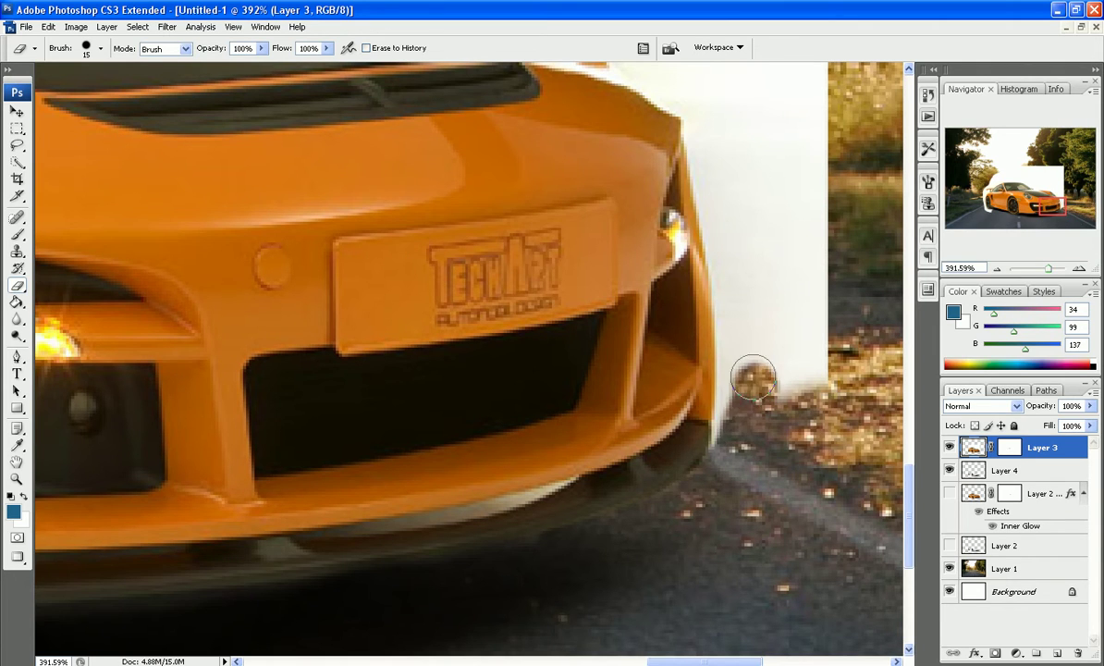
drag(744, 320, 742, 289)
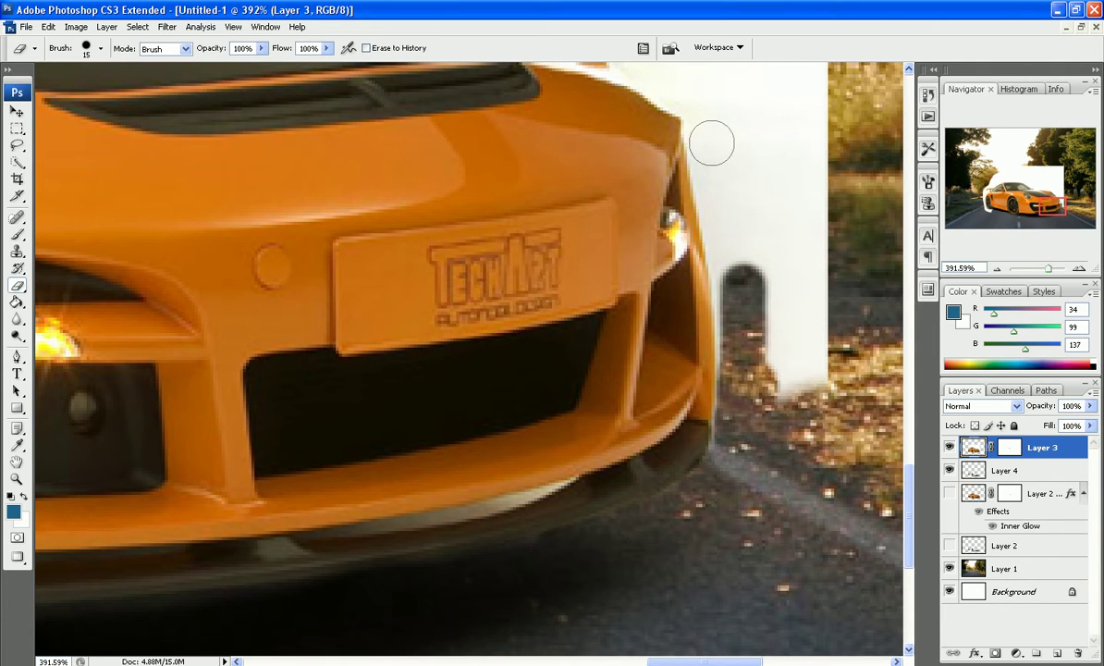
drag(711, 143, 741, 374)
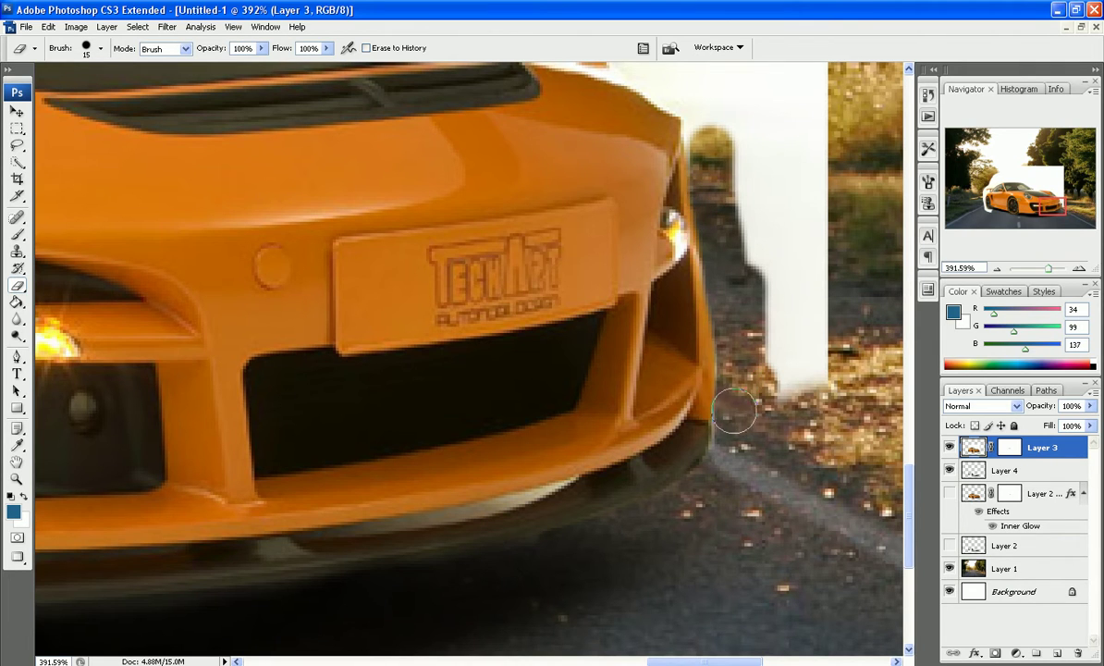
scroll(860, 481, up, 3)
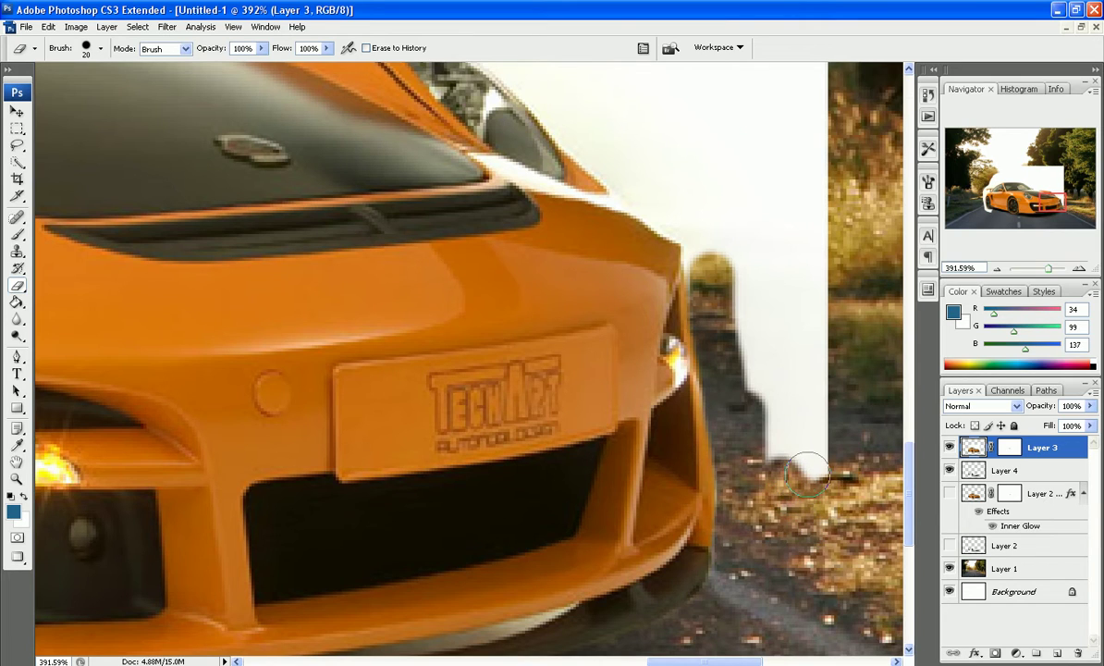
mouse_move(803, 471)
mouse_down()
mouse_move(809, 389)
mouse_move(857, 345)
mouse_move(752, 185)
mouse_up()
key(bracketright)
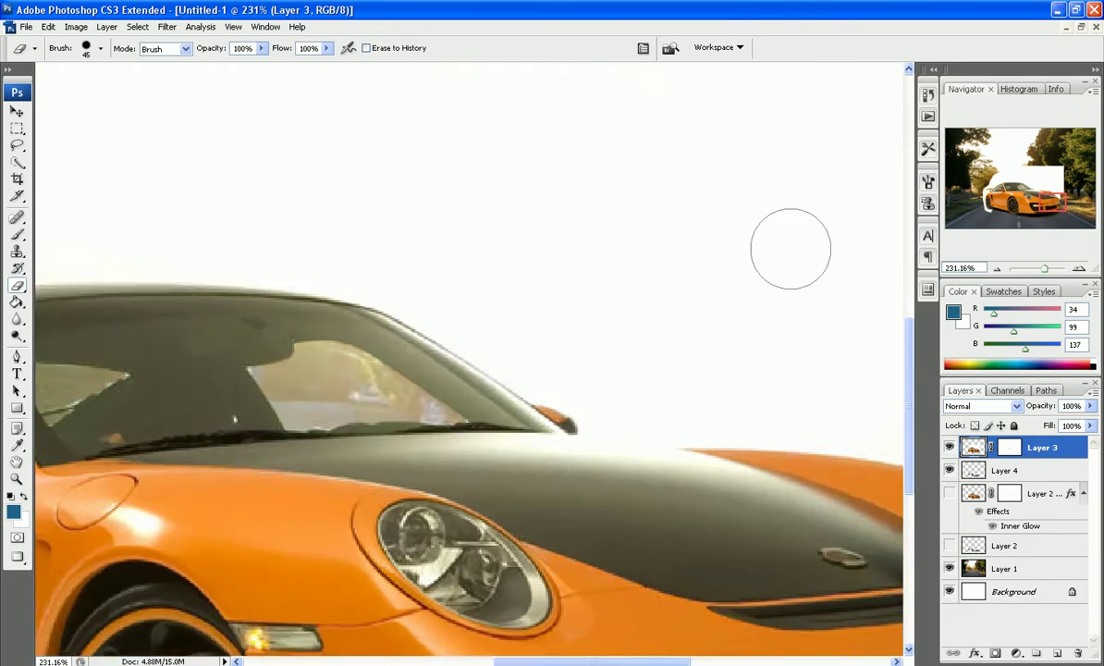
Zoom out and erase small patches along the white backdrop's top edge
key(ctrl+minus)
mouse_move(365, 314)
mouse_down()
mouse_move(333, 338)
mouse_move(441, 295)
mouse_move(548, 290)
mouse_move(793, 370)
mouse_move(803, 402)
mouse_move(703, 345)
mouse_move(504, 291)
mouse_move(333, 308)
mouse_move(224, 384)
mouse_up()
key(bracketright)
key(bracketright)
key(bracketright)
key(bracketright)
key(bracketright)
Reduce the eraser to 60 px and erase the white patch below the rear wheel
key(bracketleft)
key(bracketleft)
key(bracketleft)
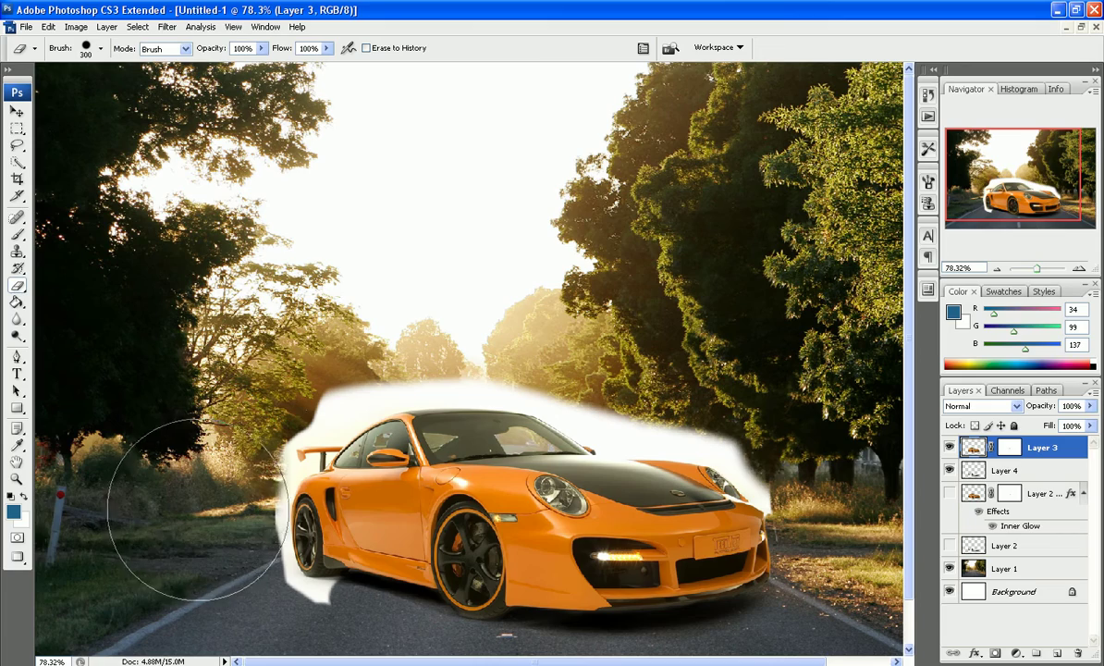
key(bracketleft)
key(bracketleft)
key(bracketleft)
key(bracketleft)
key(bracketleft)
key(bracketleft)
scroll(231, 536, up, 10)
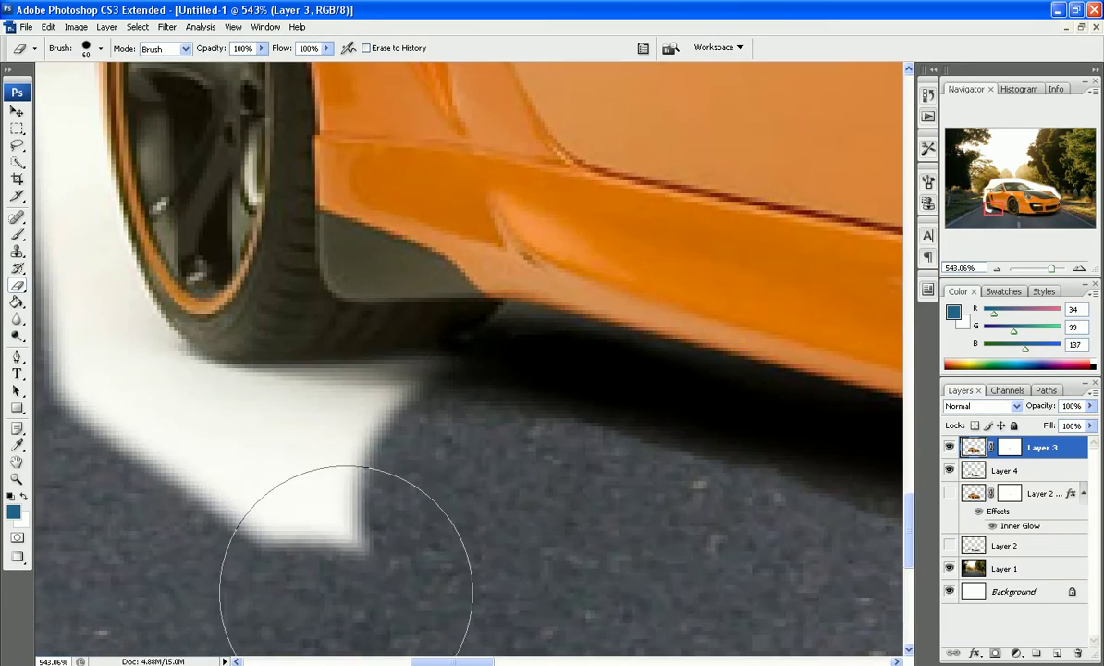
mouse_move(346, 592)
mouse_down()
mouse_move(253, 541)
mouse_move(375, 518)
mouse_move(440, 473)
mouse_move(186, 491)
mouse_move(111, 443)
mouse_move(90, 444)
mouse_move(222, 485)
mouse_move(86, 453)
mouse_up()
scroll(86, 453, down, 8)
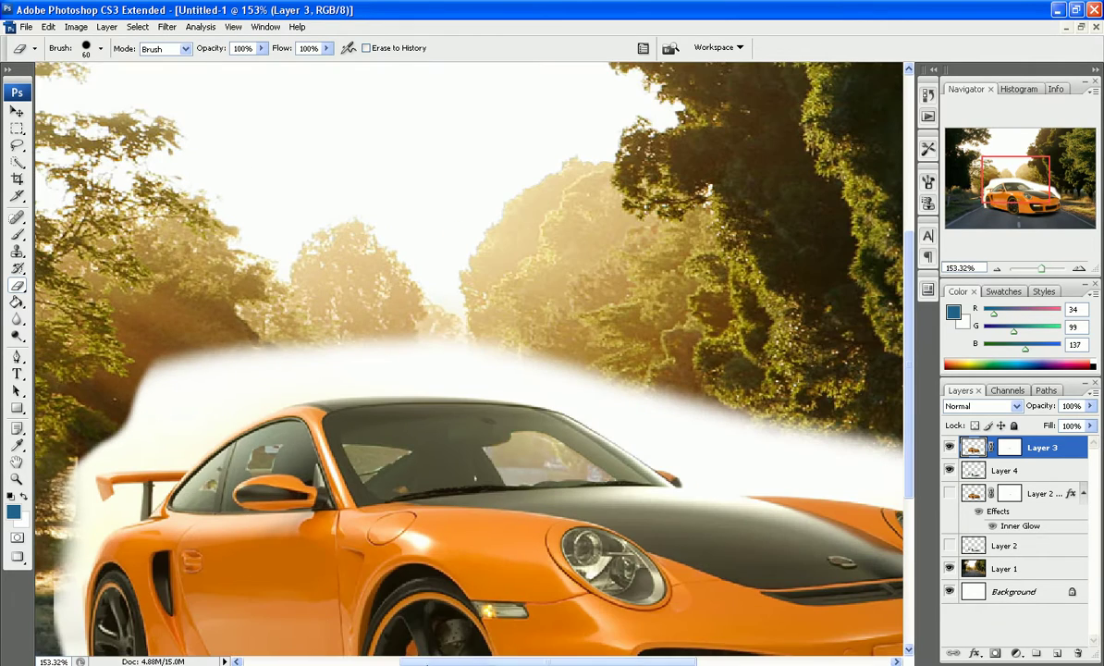
scroll(277, 463, up, 3)
Shrink the Eraser to 20 px and erase the white edges around the rear wheel on Layer 3
scroll(352, 559, up, 3)
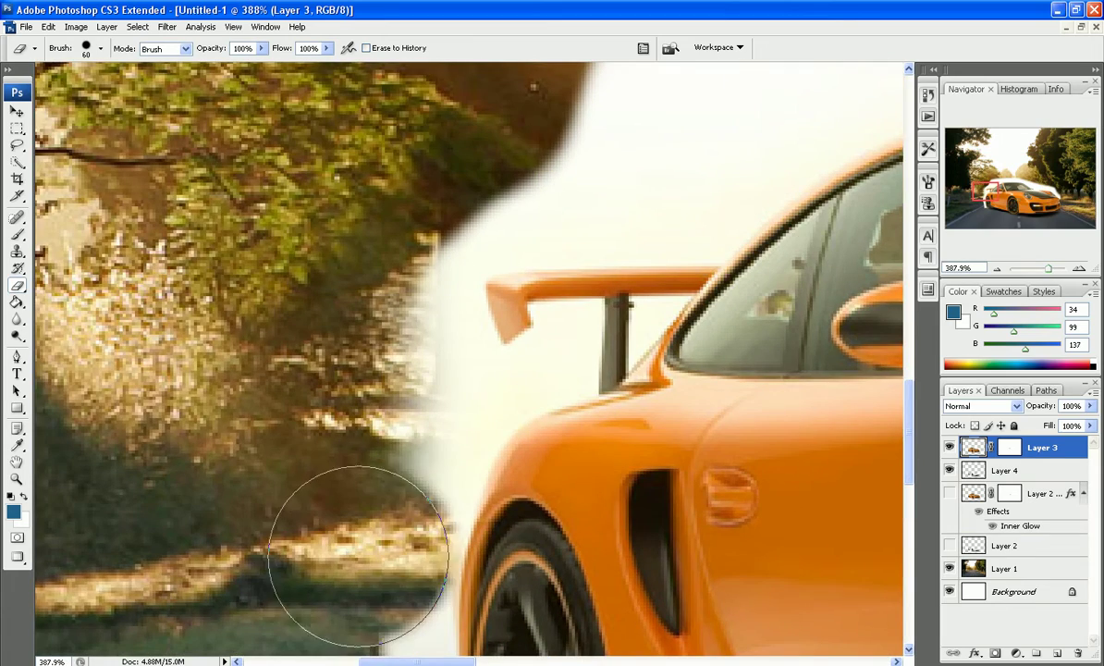
key(bracketleft)
key(bracketleft)
key(bracketleft)
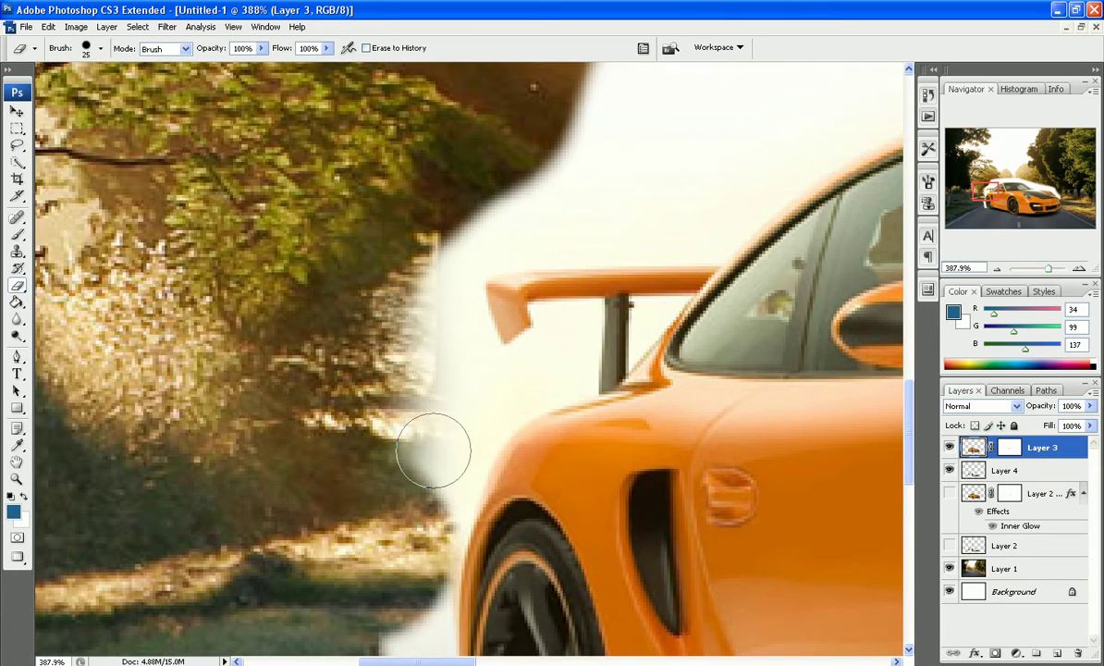
click(469, 438)
mouse_move(469, 438)
mouse_down()
mouse_move(438, 425)
mouse_move(402, 504)
mouse_move(460, 472)
mouse_move(468, 419)
mouse_move(493, 382)
mouse_move(456, 370)
mouse_move(474, 371)
mouse_move(451, 326)
mouse_move(436, 333)
mouse_move(433, 300)
mouse_move(454, 313)
mouse_move(431, 370)
mouse_move(388, 305)
mouse_move(430, 289)
mouse_up()
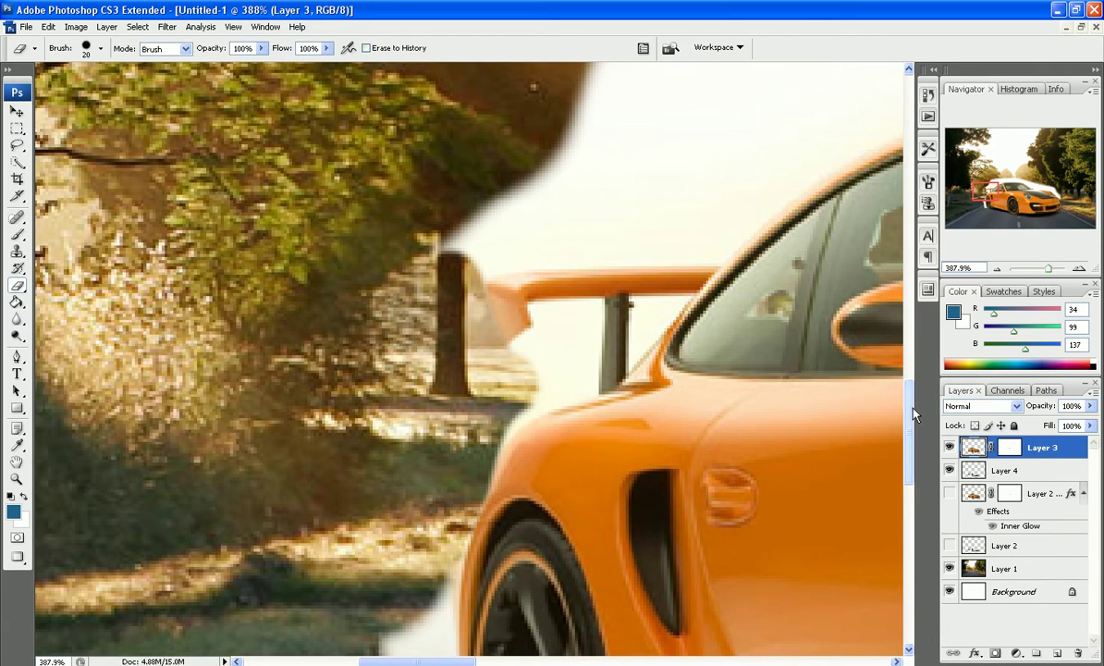
drag(914, 415, 912, 493)
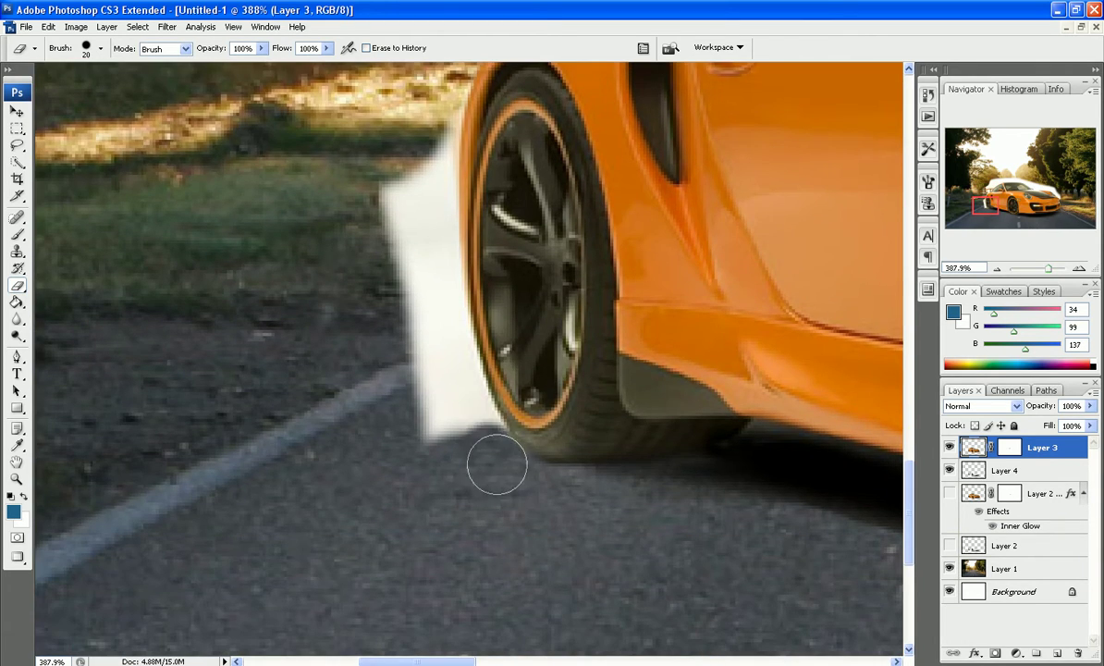
mouse_move(496, 465)
mouse_down()
mouse_move(426, 328)
mouse_move(404, 228)
mouse_move(400, 154)
mouse_move(440, 132)
mouse_move(428, 108)
mouse_move(424, 242)
mouse_move(455, 425)
mouse_move(422, 440)
mouse_move(425, 390)
mouse_move(394, 349)
mouse_move(469, 421)
mouse_up()
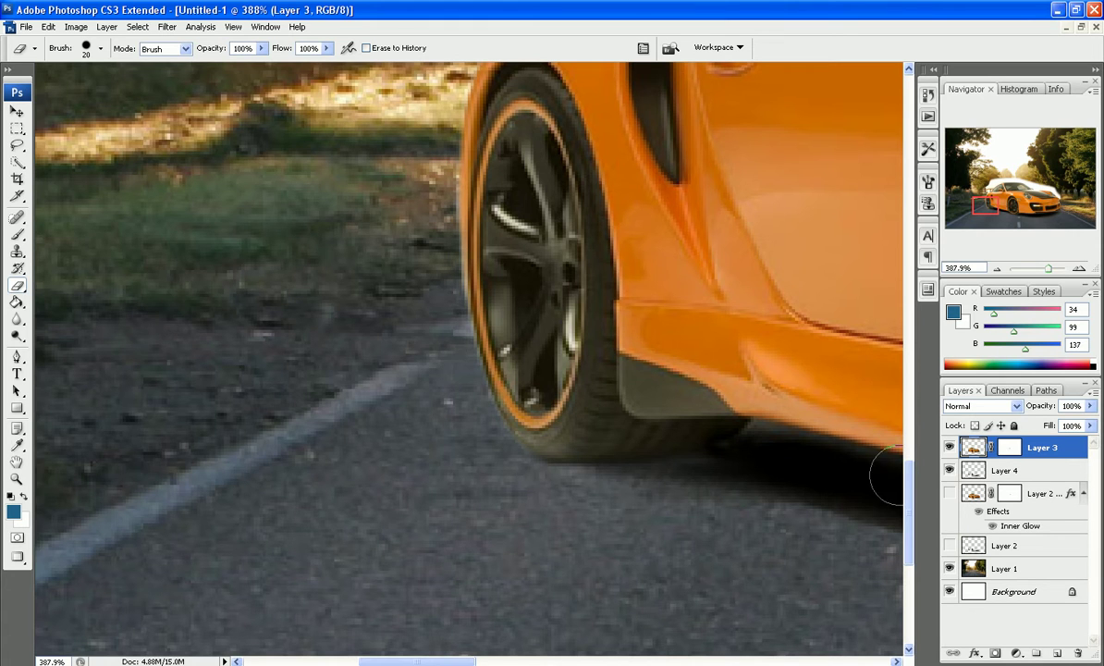
Erase the white halo behind the spoiler to reveal the tree trunk and foliage
scroll(849, 364, up, 10)
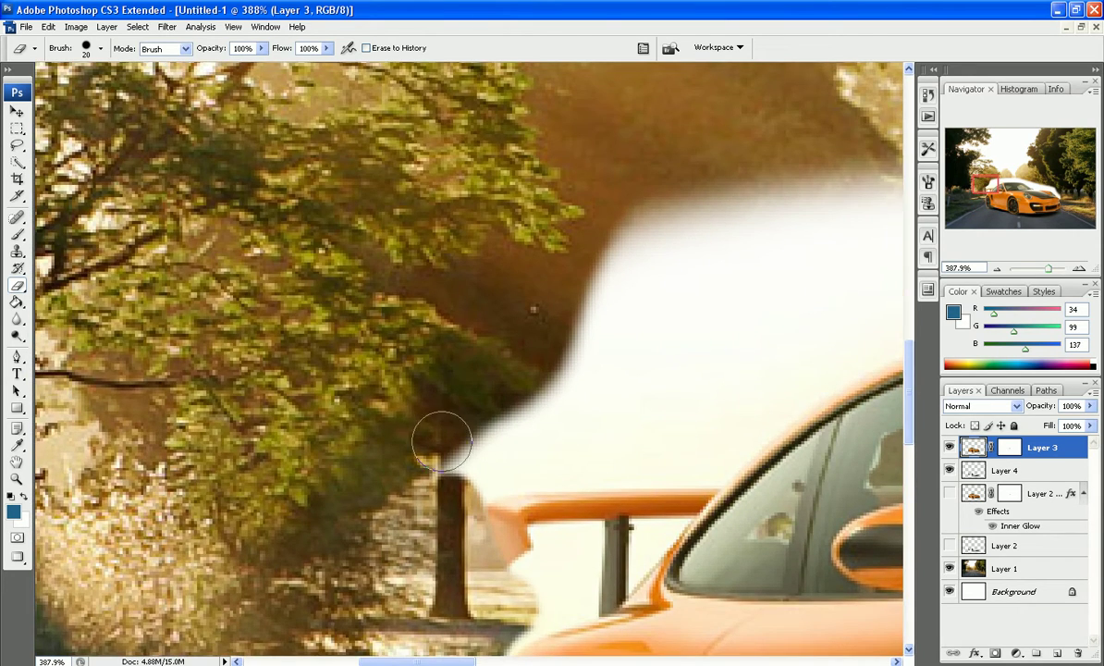
mouse_move(463, 448)
mouse_down()
mouse_move(425, 474)
mouse_move(503, 448)
mouse_move(464, 472)
mouse_move(580, 461)
mouse_move(454, 480)
mouse_move(538, 438)
mouse_move(470, 387)
mouse_move(574, 328)
mouse_move(614, 268)
mouse_move(552, 274)
mouse_move(503, 358)
mouse_move(554, 406)
mouse_move(715, 237)
mouse_move(743, 243)
mouse_move(575, 456)
mouse_move(712, 453)
mouse_up()
scroll(693, 452, down, 5)
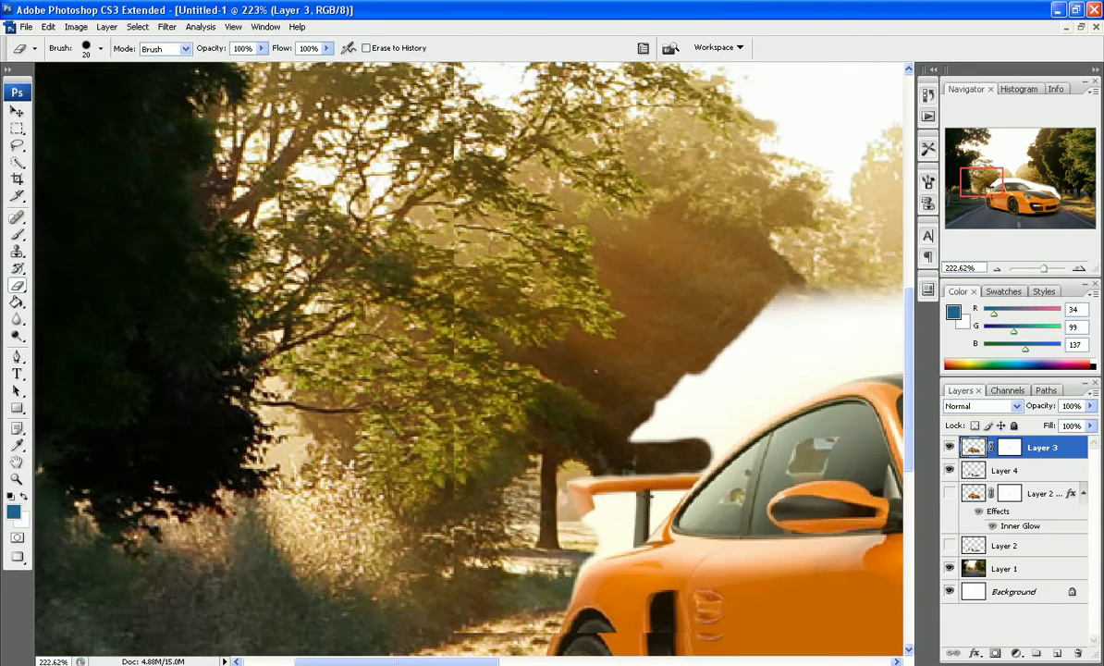
scroll(647, 416, down, 4)
scroll(702, 432, up, 3)
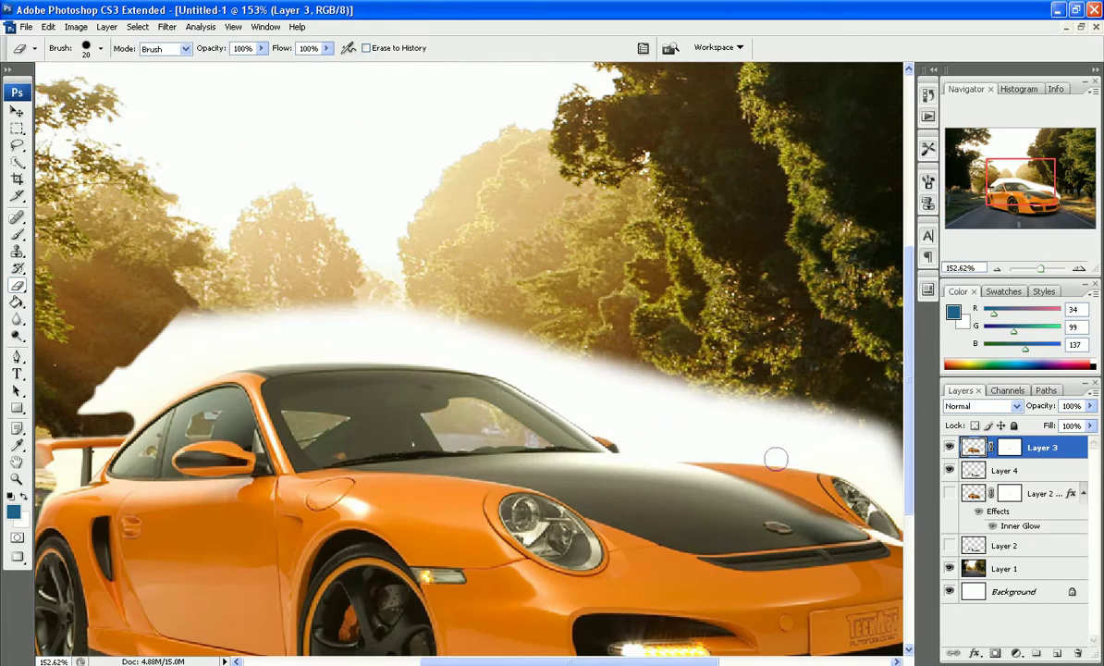
Toggle the visibility of Layer 3, the Layer 2 copy car and the Layer 2 shadow to inspect the stack
click(950, 470)
scroll(873, 444, down, 3)
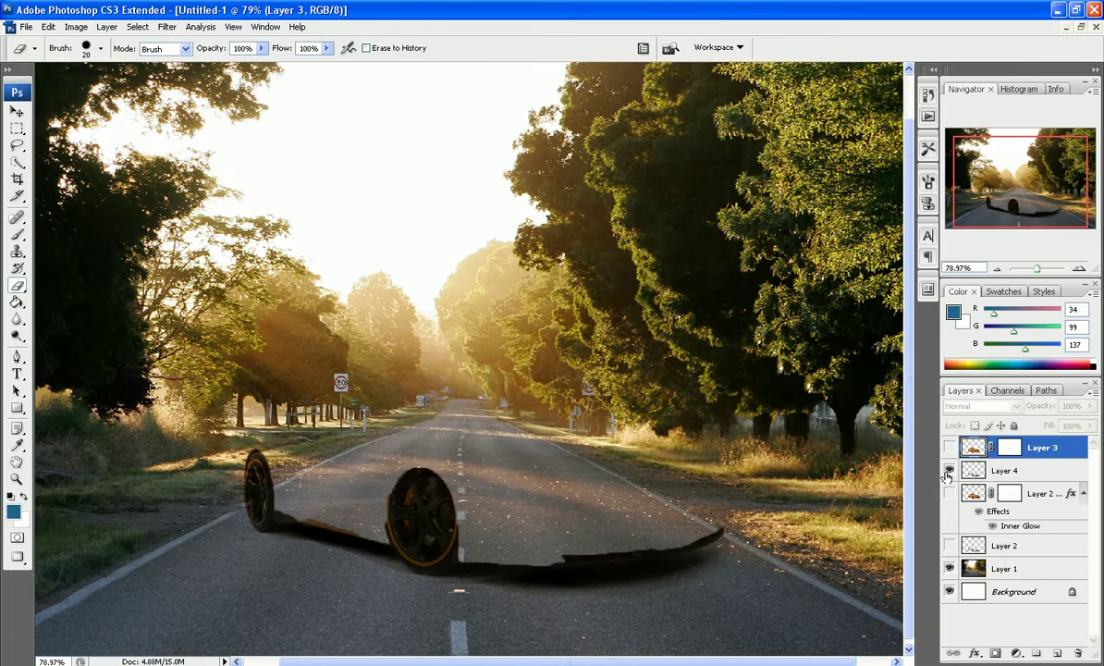
click(949, 493)
click(949, 493)
click(950, 546)
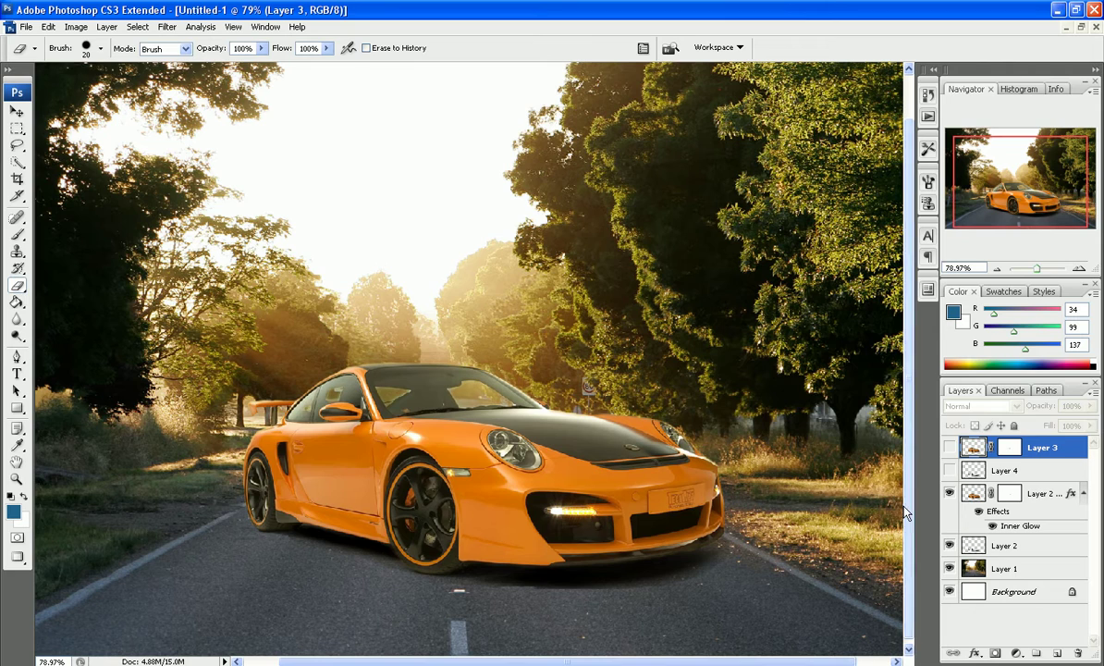
click(950, 546)
click(950, 470)
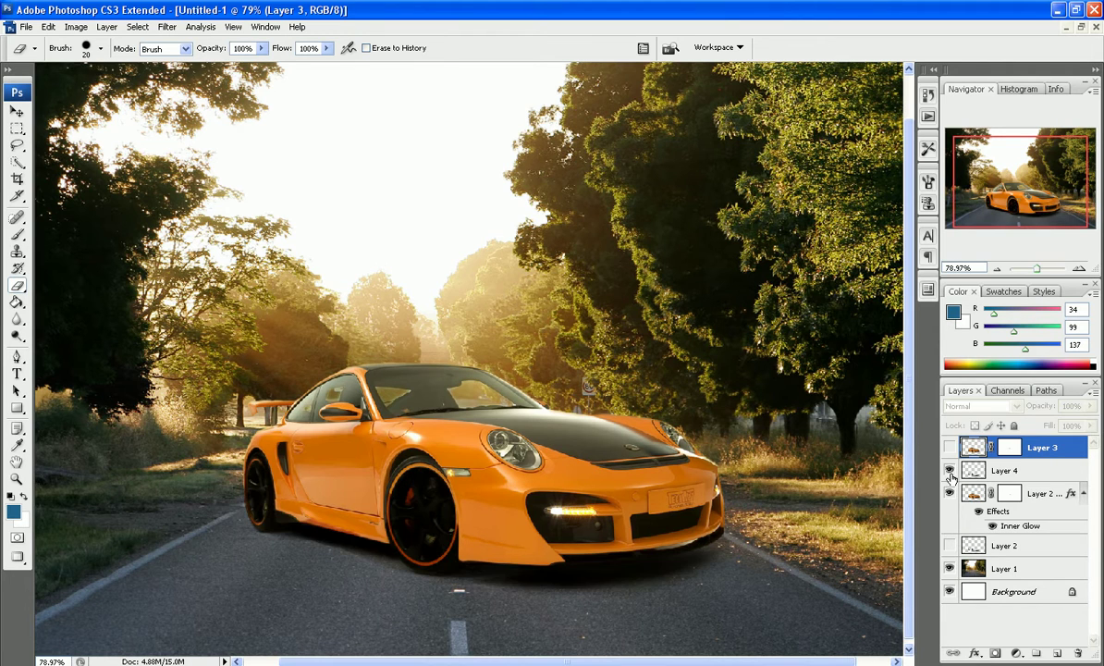
Move Layer 4 below Layer 2 copy, compare with Layer 3 hidden, and select Layer 2 copy
drag(1004, 470, 929, 530)
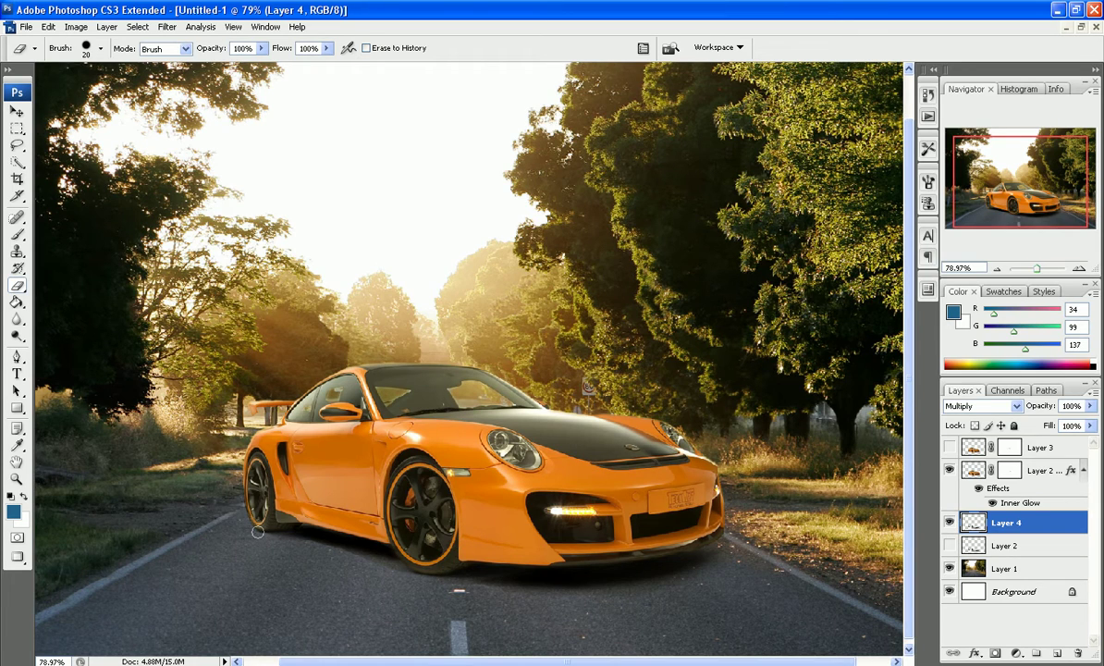
scroll(790, 368, up, 5)
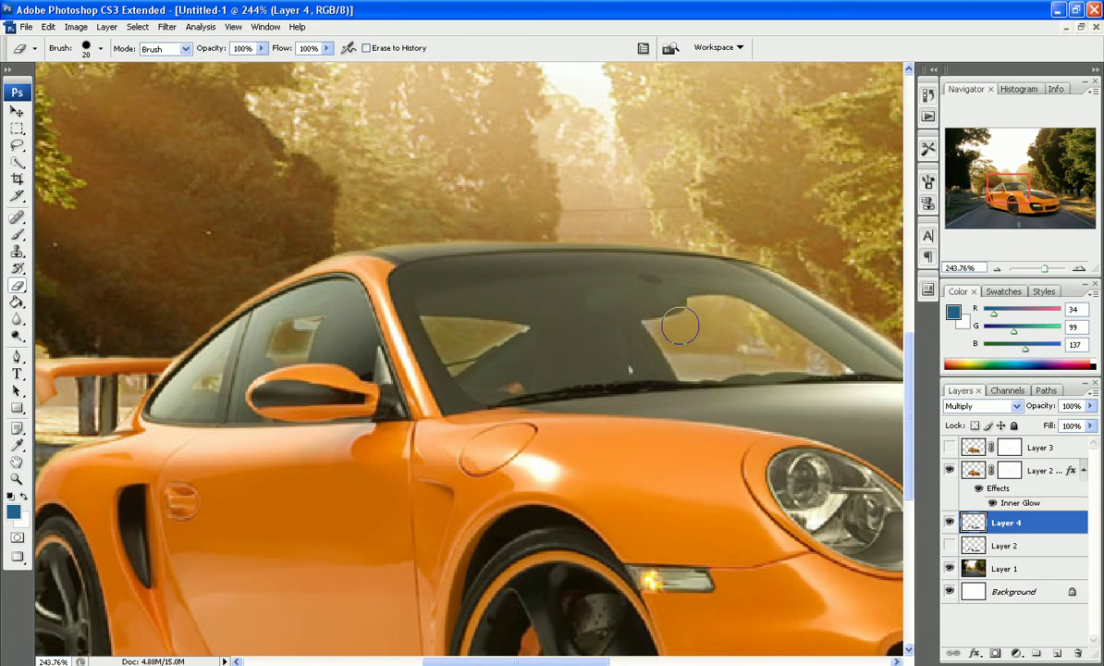
click(950, 447)
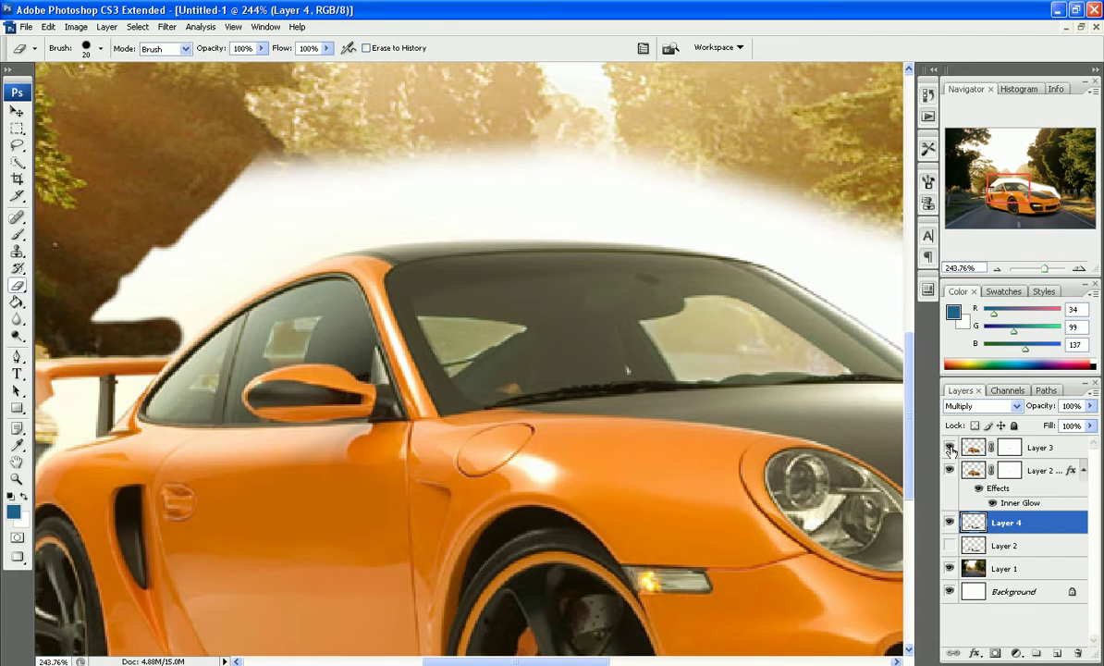
click(949, 449)
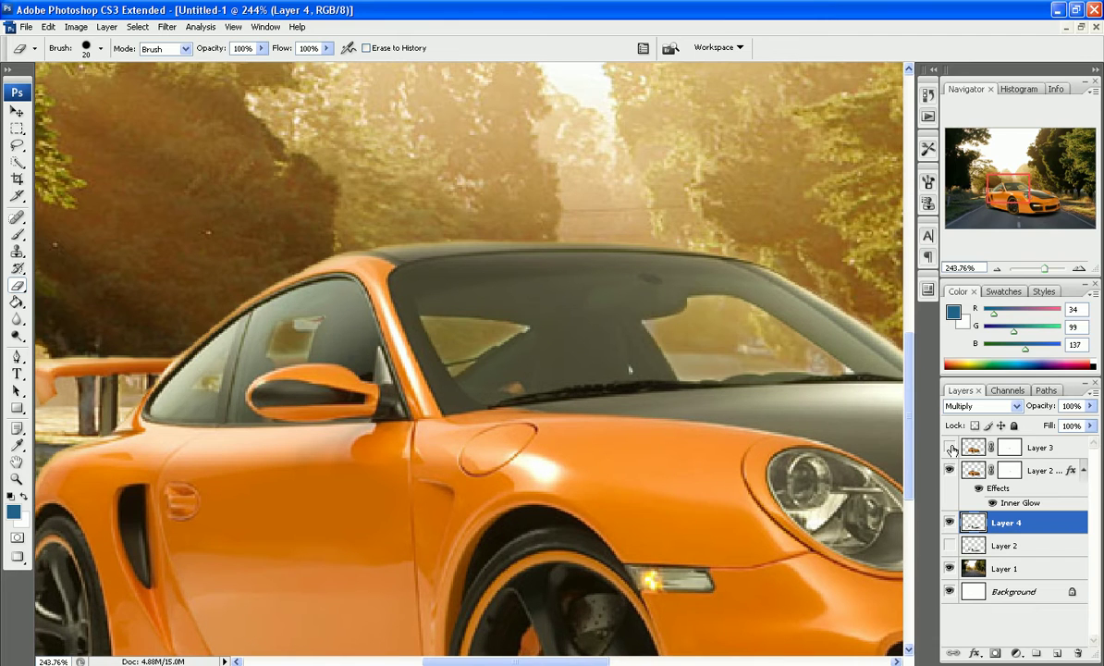
click(950, 448)
click(950, 449)
click(975, 473)
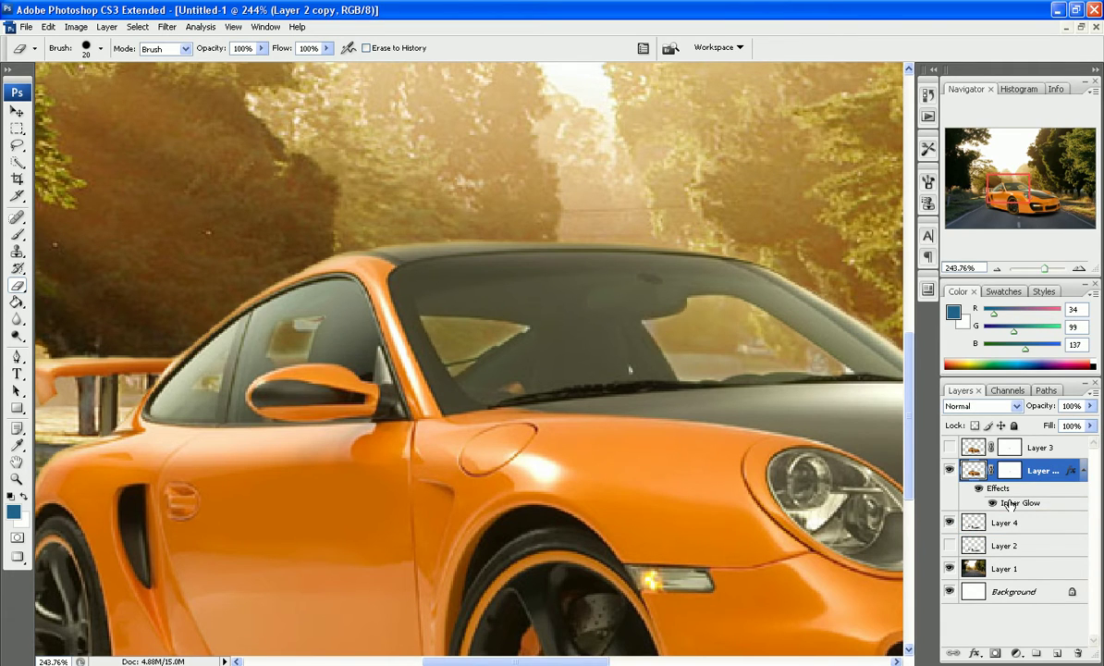
Open the car's Inner Glow settings and compare the result with the glow off and on
double_click(1010, 504)
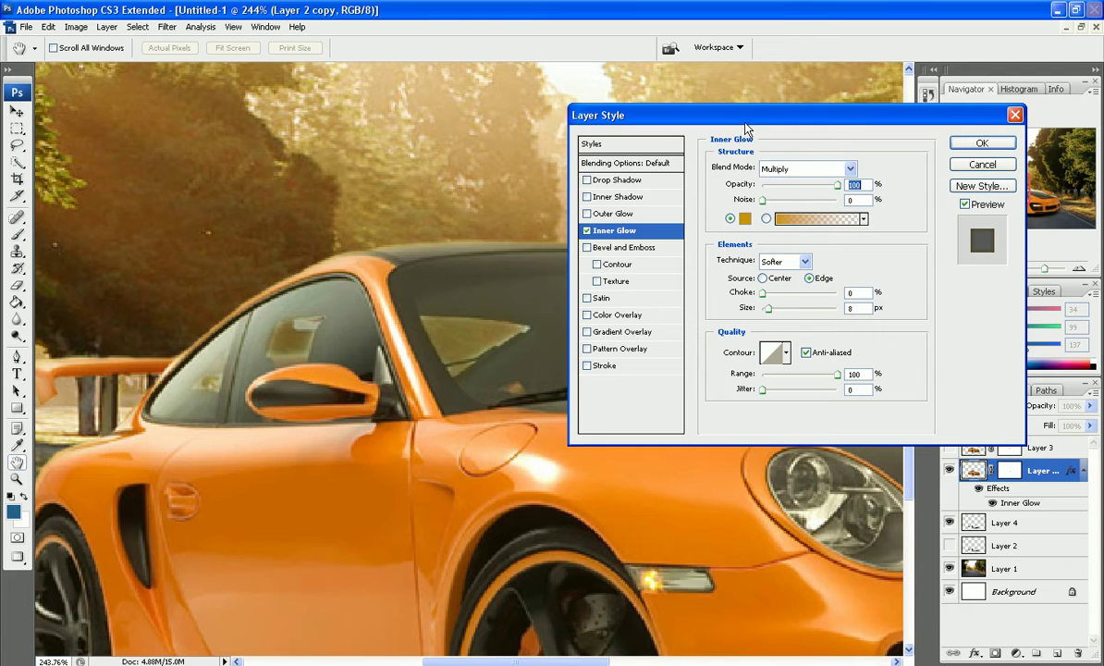
drag(745, 129, 829, 143)
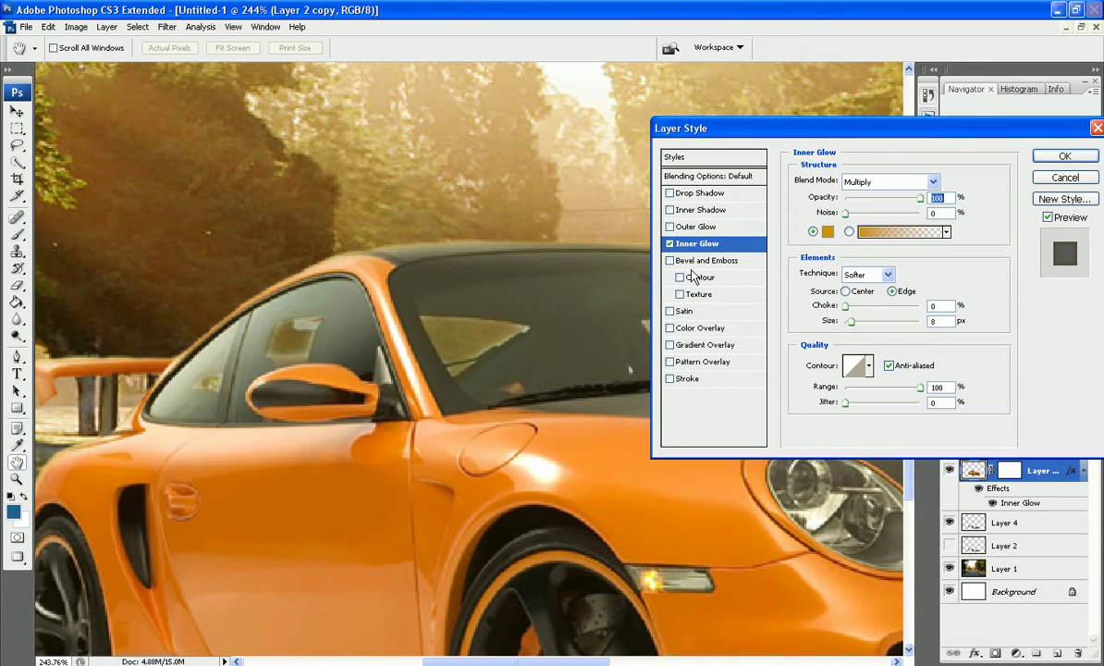
click(670, 244)
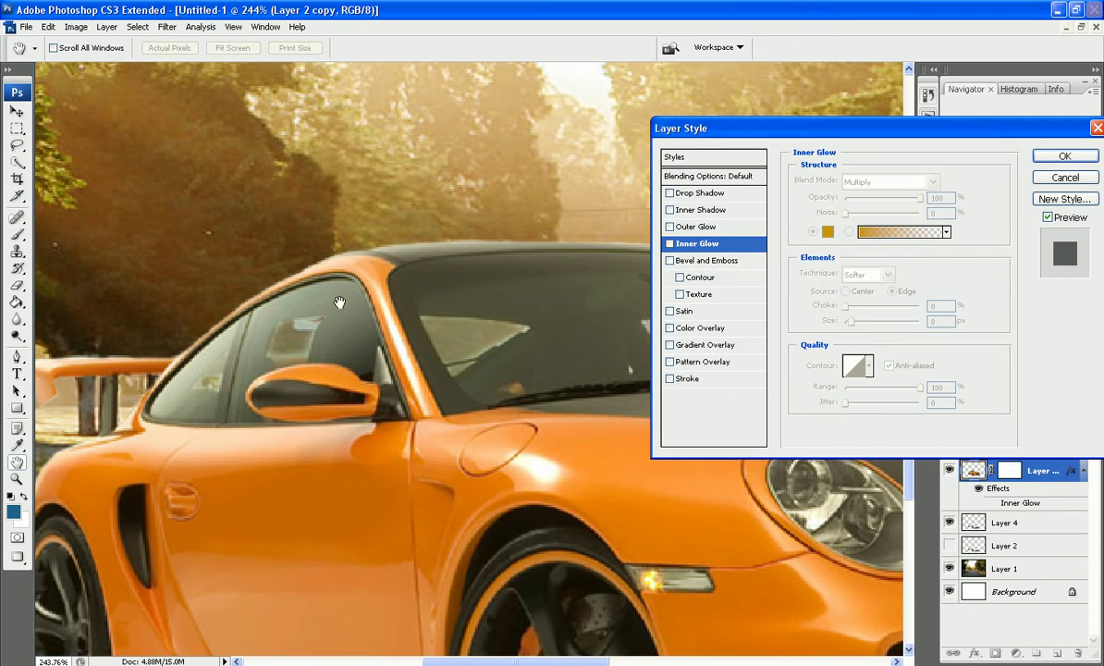
click(670, 245)
click(670, 245)
click(670, 245)
click(669, 245)
click(669, 245)
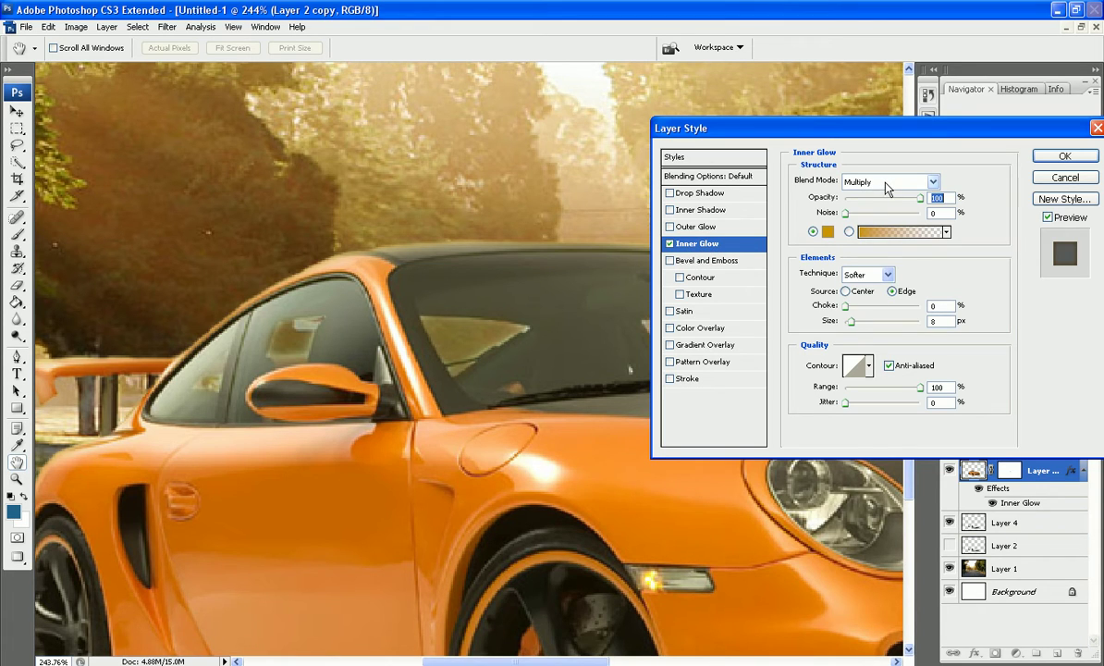
Sample the car's orange as the glow colour, darken it to 974c01, and recheck the effect
click(828, 232)
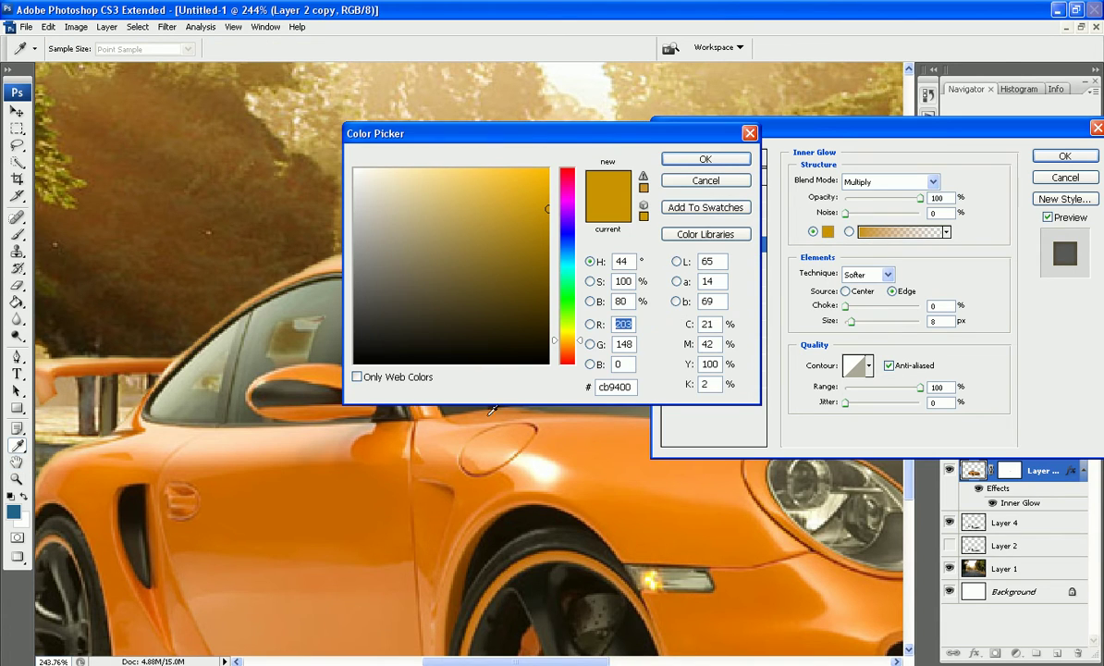
click(400, 493)
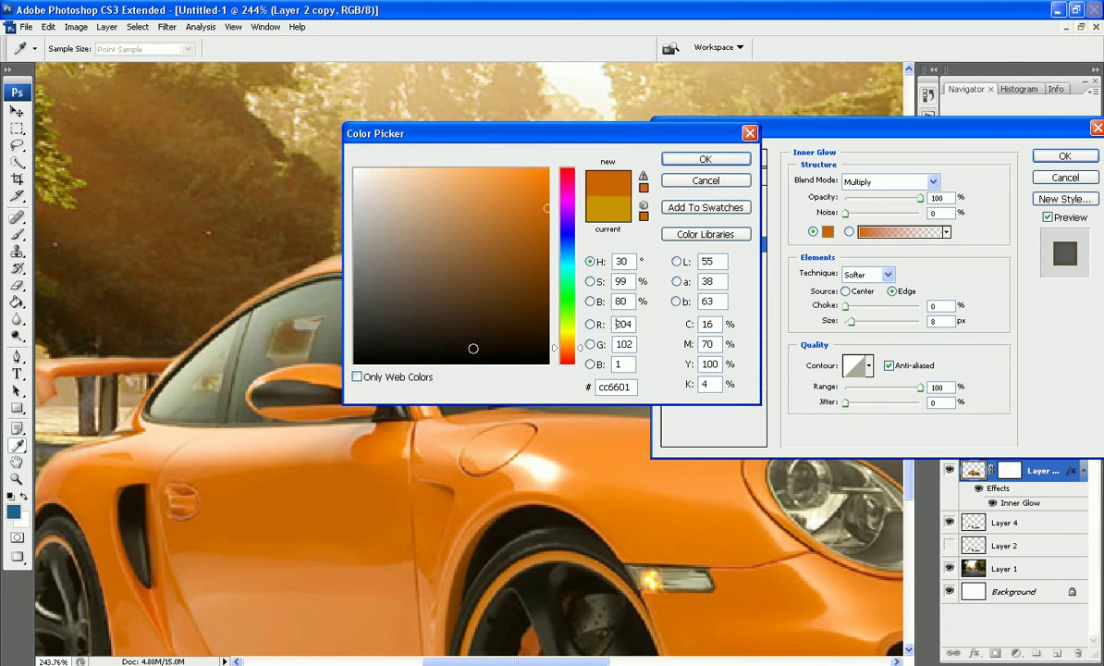
click(547, 247)
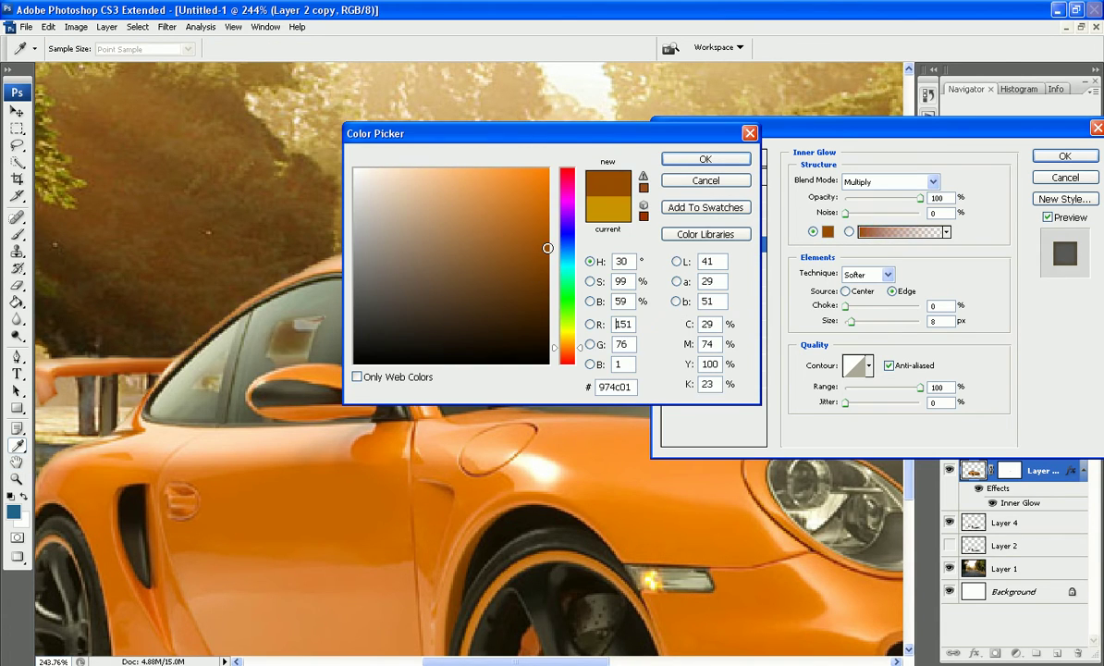
click(705, 159)
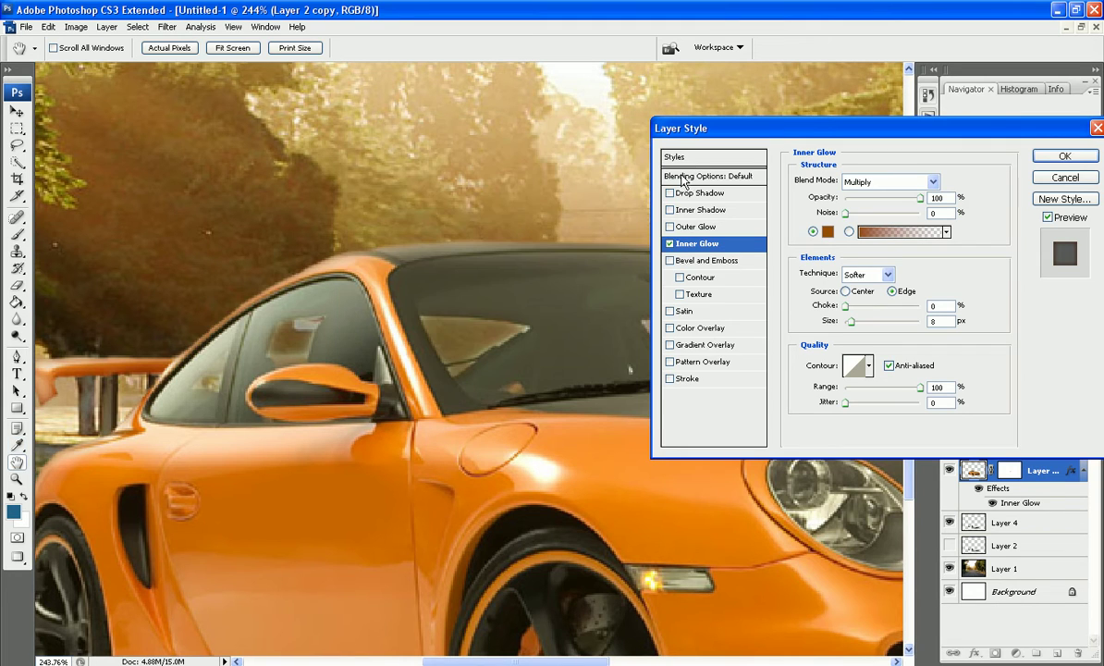
click(669, 244)
click(669, 244)
Apply the Inner Glow settings, switch to the Eraser, and zoom in on the rear spoiler
key(Return)
key(e)
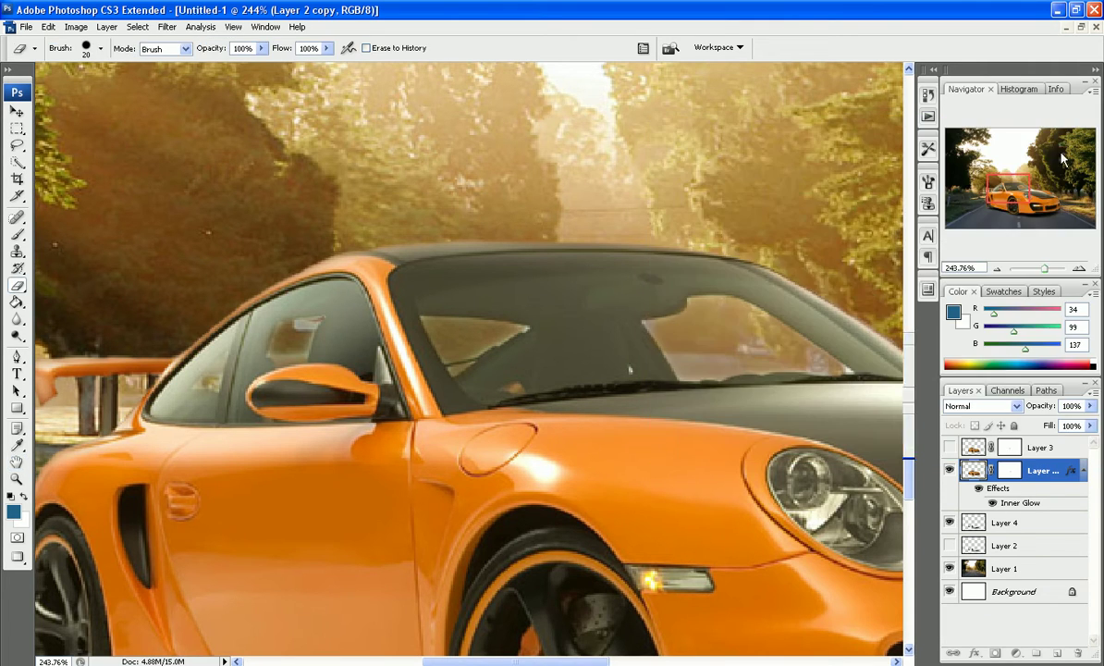
scroll(821, 248, down, 2)
scroll(822, 248, down, 4)
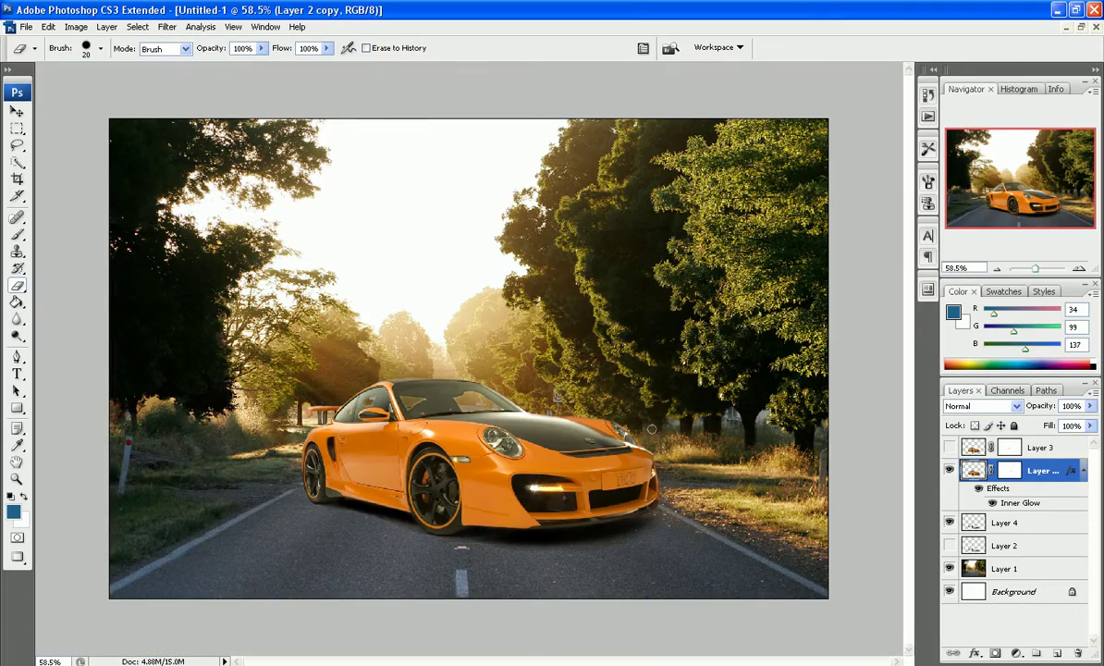
scroll(388, 474, up, 5)
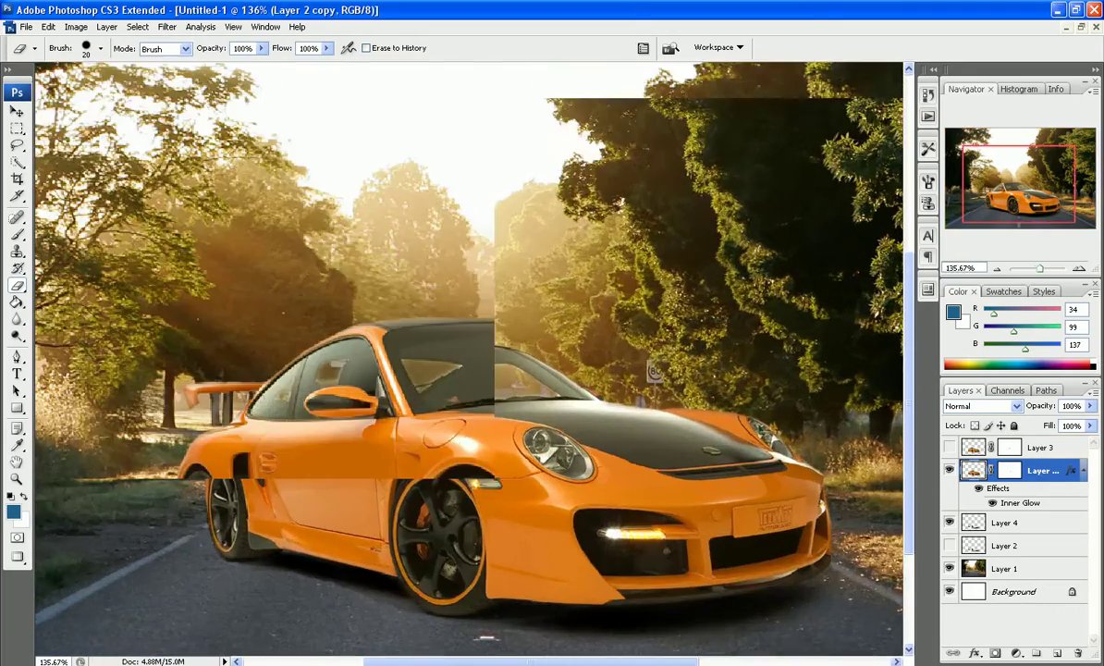
scroll(198, 386, up, 4)
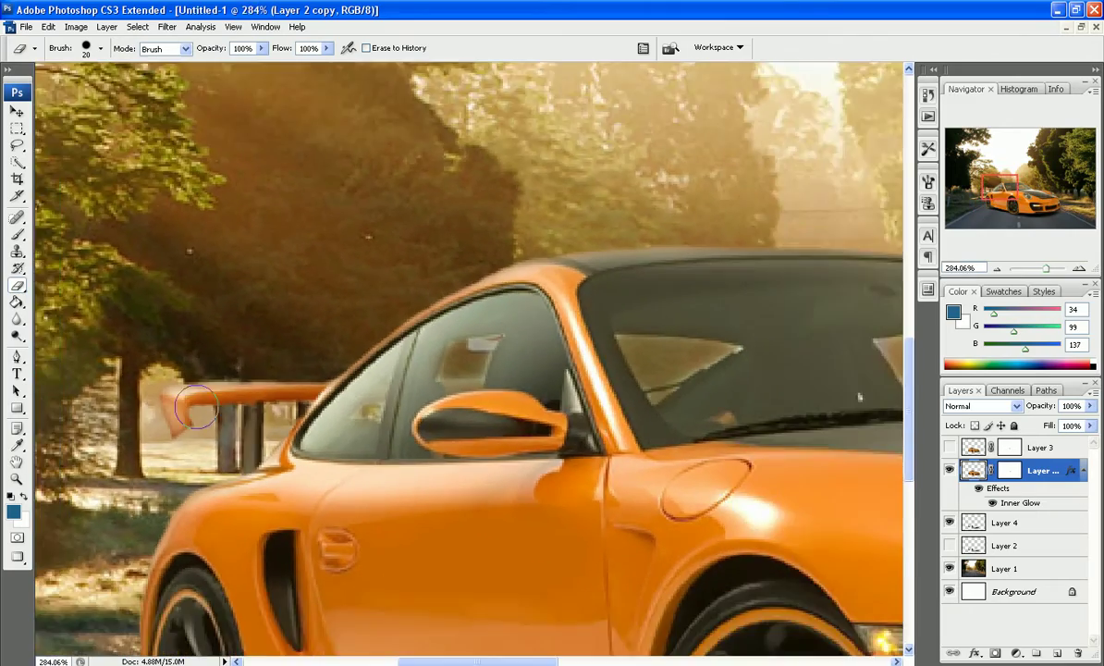
scroll(162, 434, up, 2)
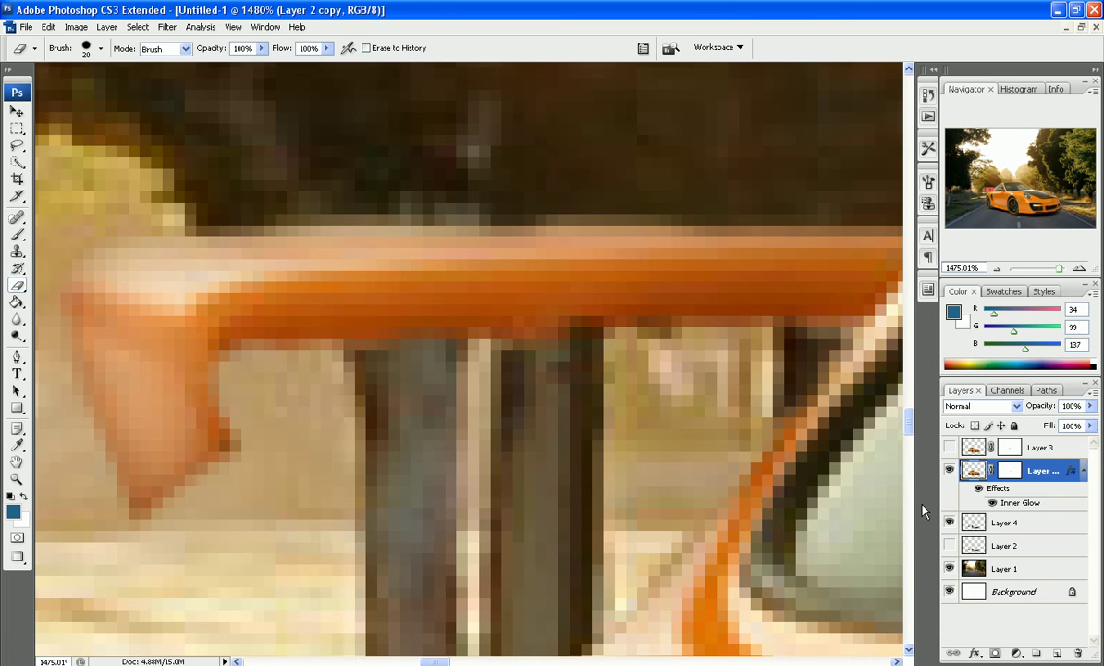
Compare the spoiler edge with the Inner Glow and the orange car layers hidden and shown
click(992, 503)
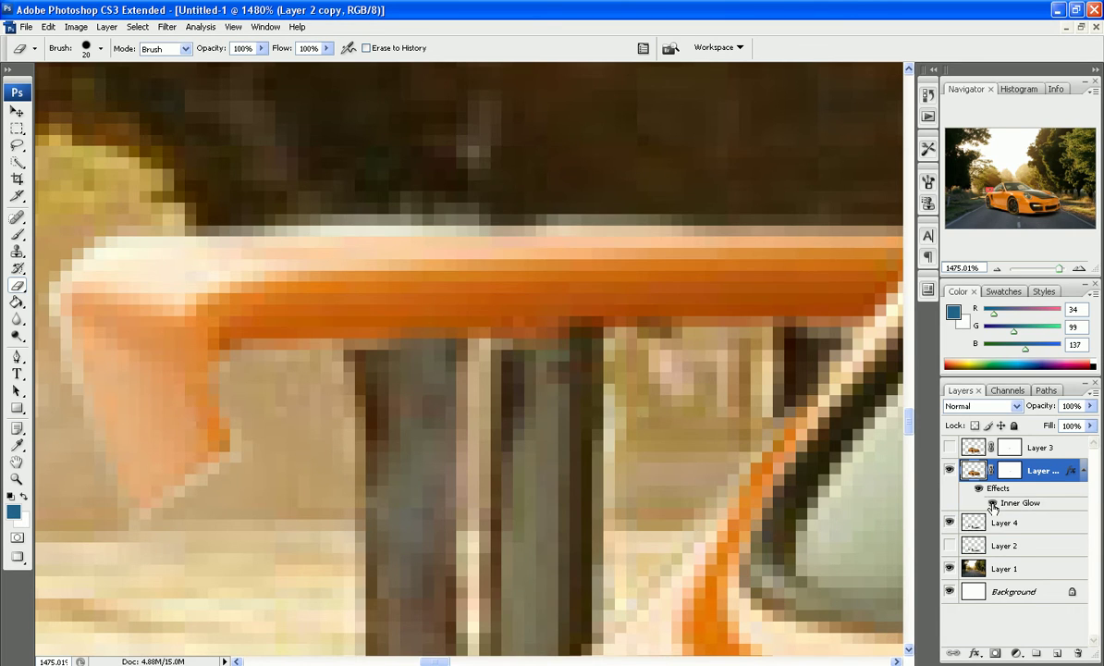
click(992, 503)
click(993, 503)
click(992, 504)
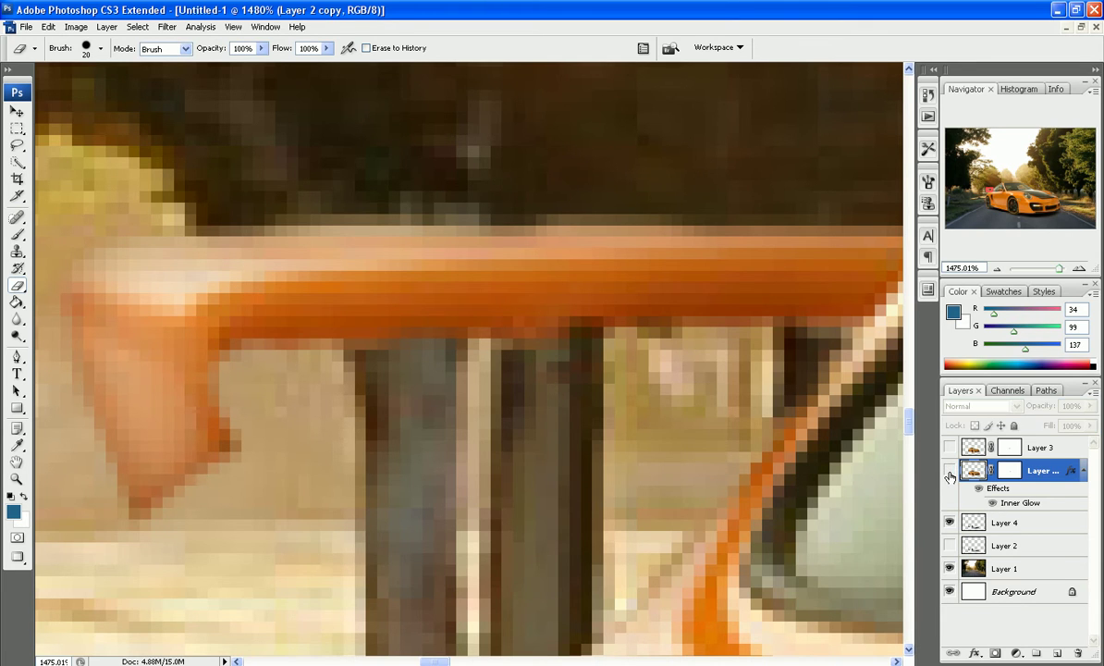
click(949, 471)
click(949, 522)
click(949, 471)
click(949, 518)
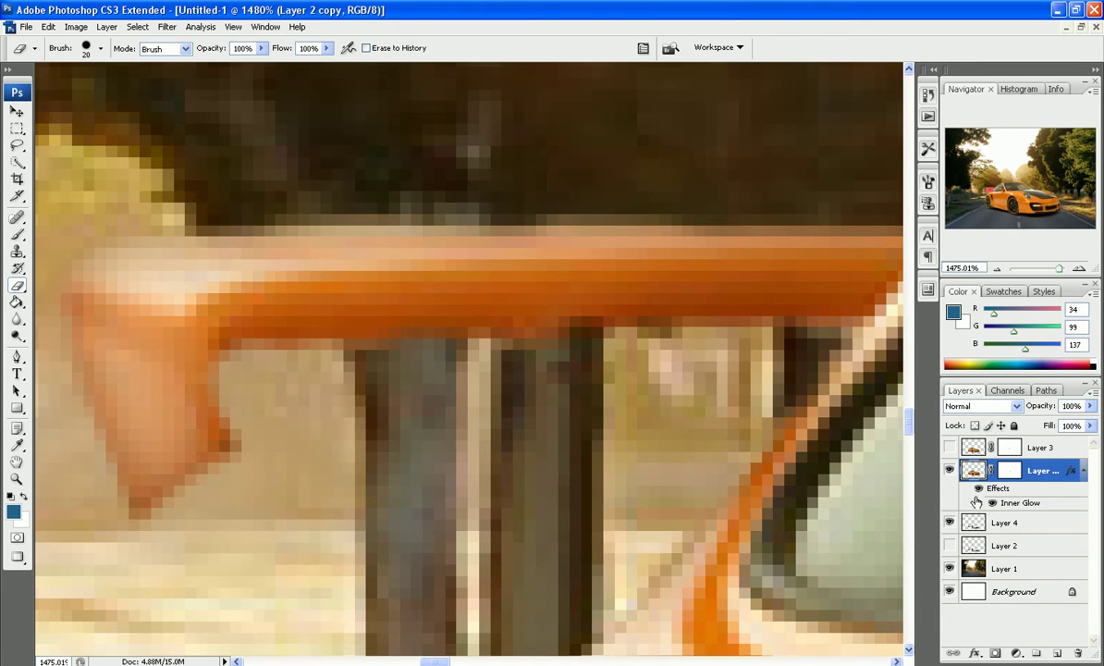
Check the windshield with the Inner Glow off and on, then zoom out to the full image
scroll(813, 439, down, 6)
scroll(674, 512, down, 5)
scroll(674, 511, up, 6)
scroll(638, 499, up, 3)
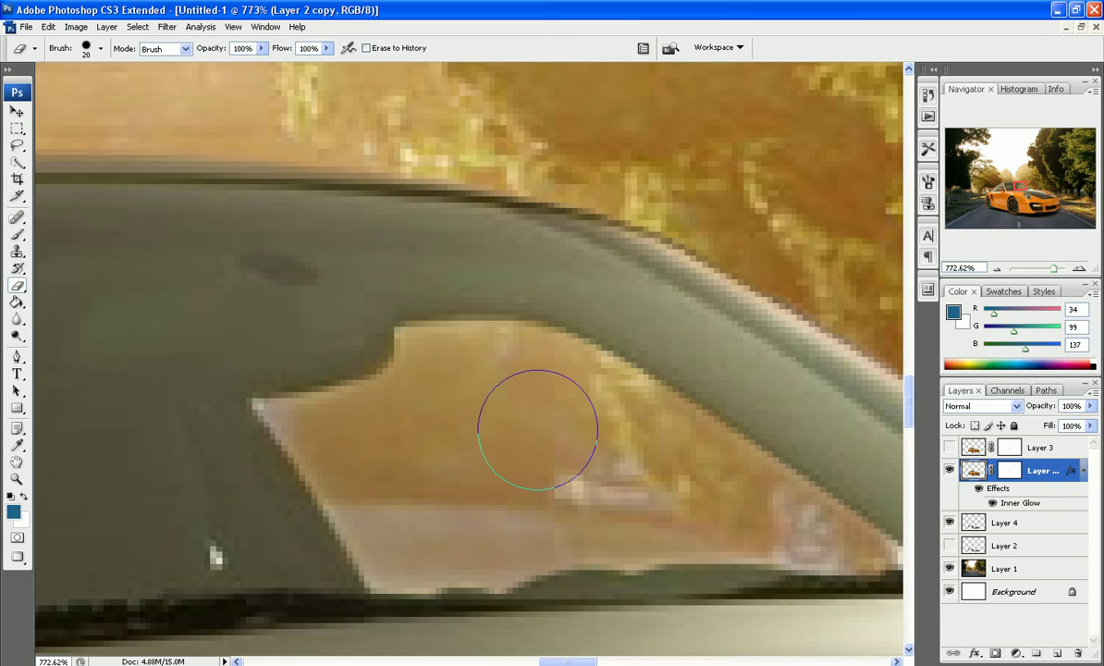
scroll(416, 442, down, 5)
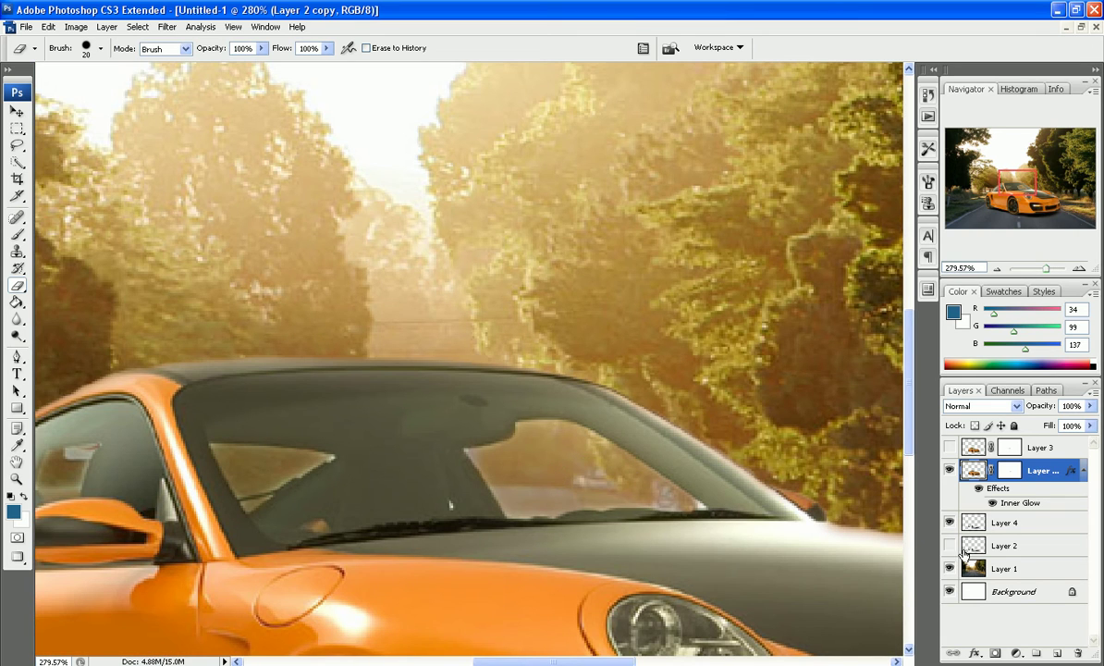
click(992, 503)
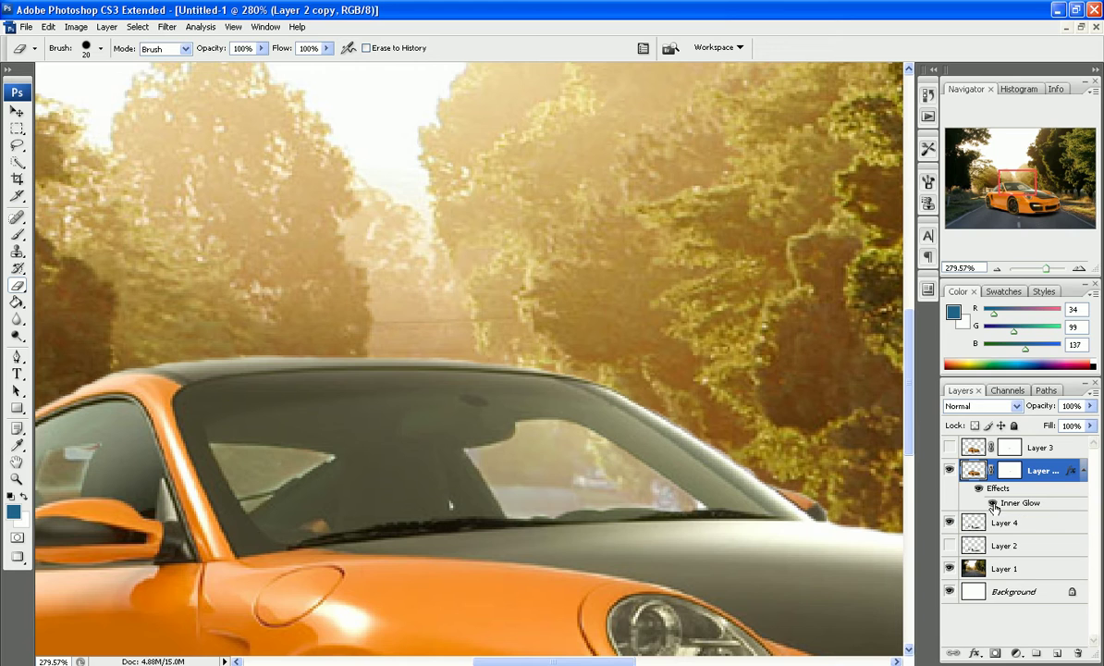
click(992, 503)
scroll(637, 438, down, 3)
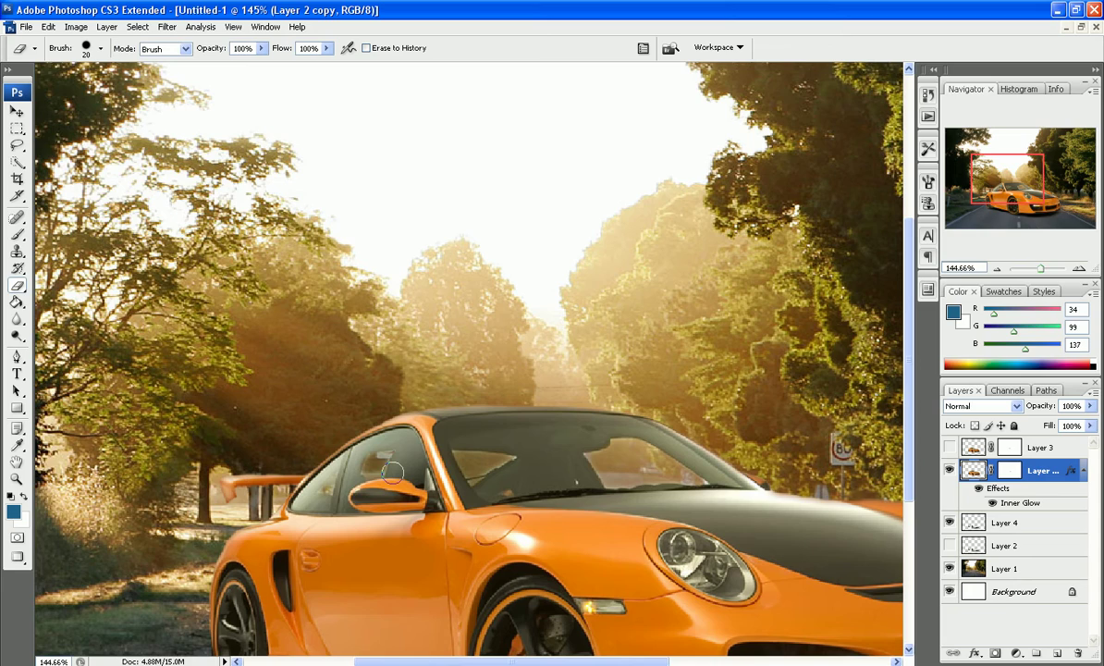
scroll(471, 440, down, 2)
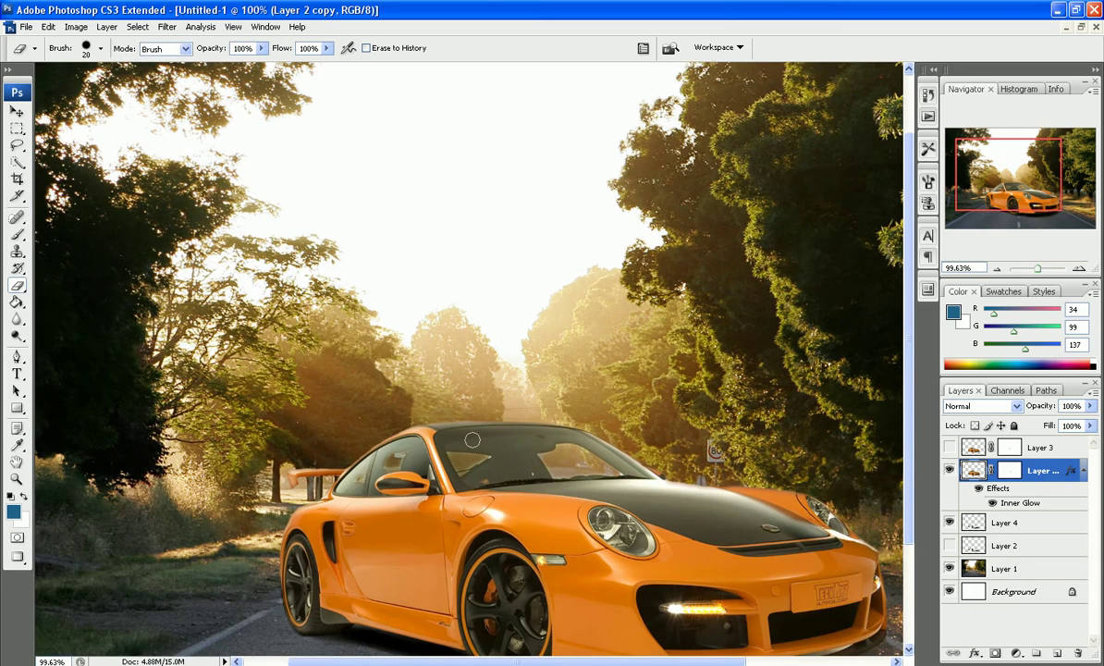
scroll(472, 444, down, 3)
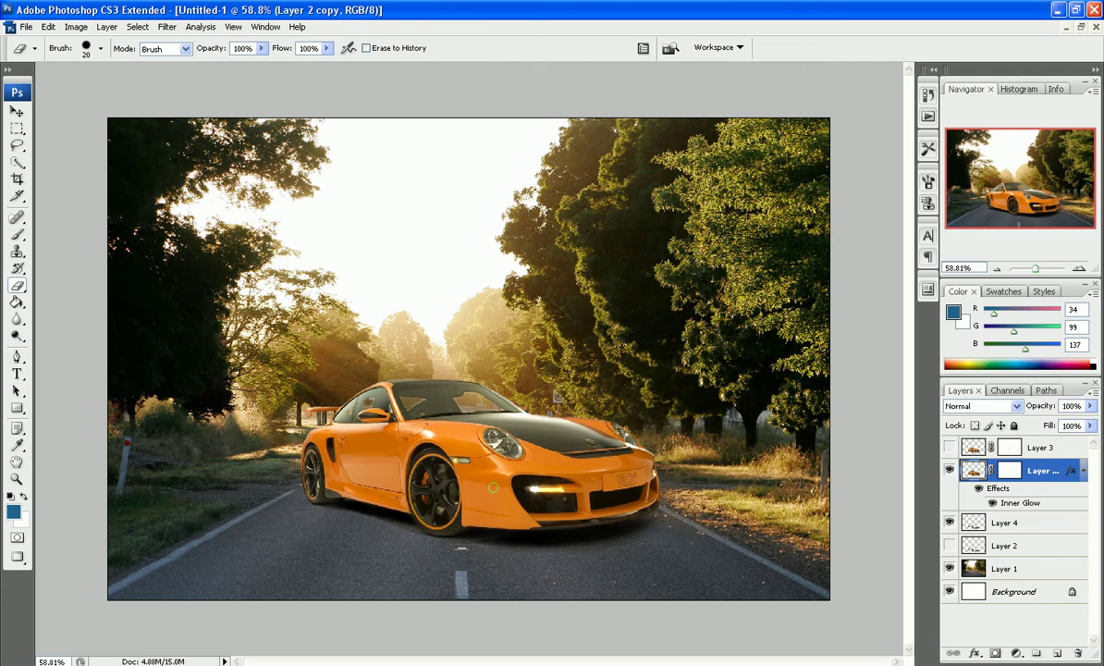
scroll(431, 460, up, 3)
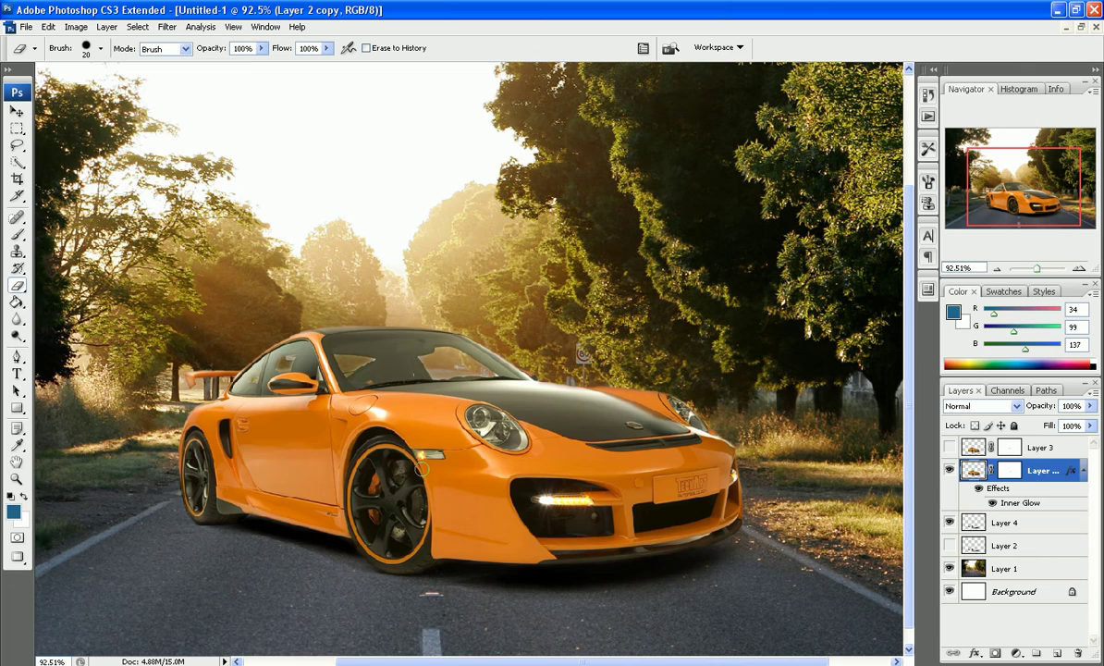